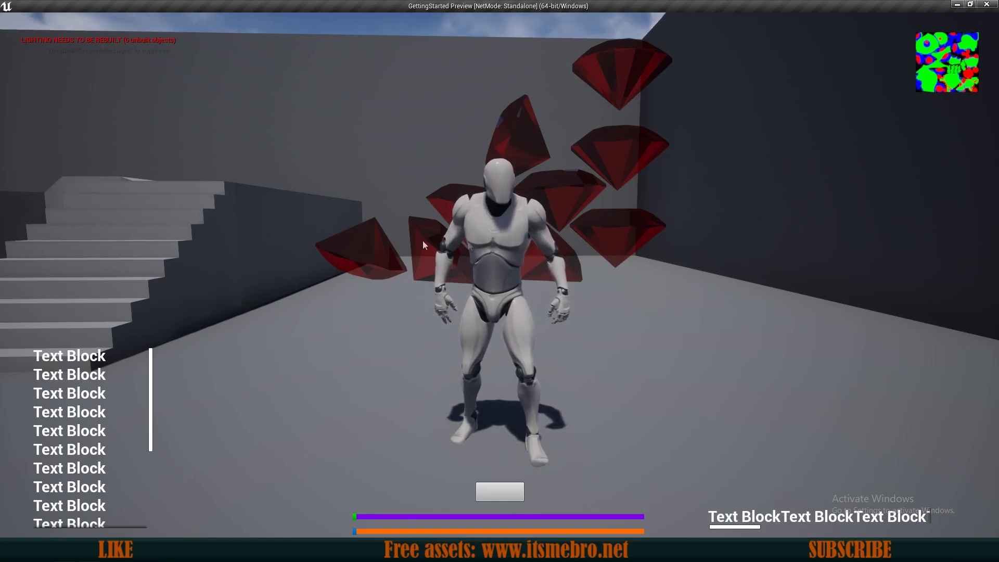
Turn the character view in the running game and try out the two scrollable text lists of the HUD
{"action": "left_click_drag", "start_coordinate": [801, 214], "coordinate": [723, 229]}
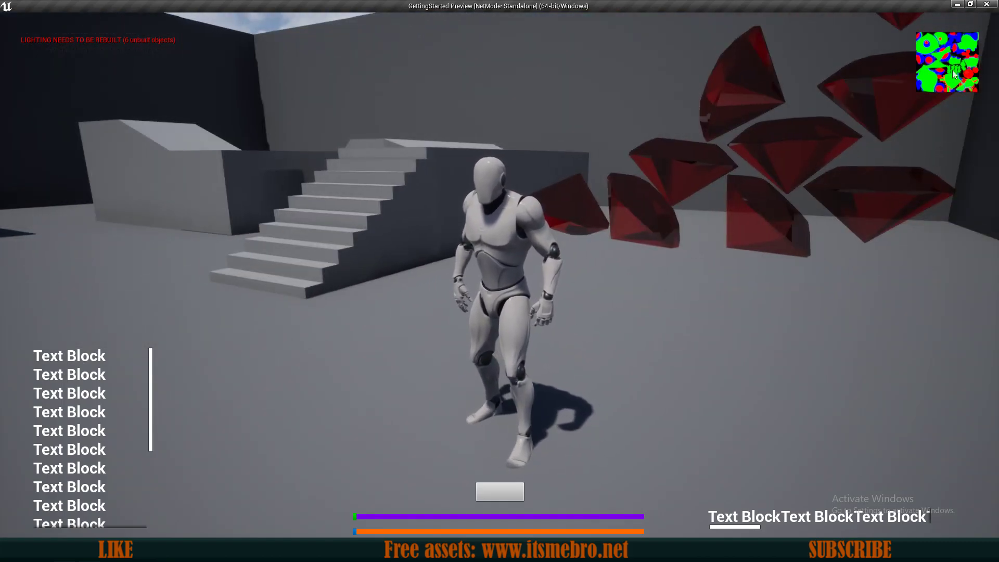
{"action": "scroll", "coordinate": [81, 428], "scroll_direction": "down", "scroll_amount": 5}
{"action": "scroll", "coordinate": [81, 426], "scroll_direction": "down", "scroll_amount": 7}
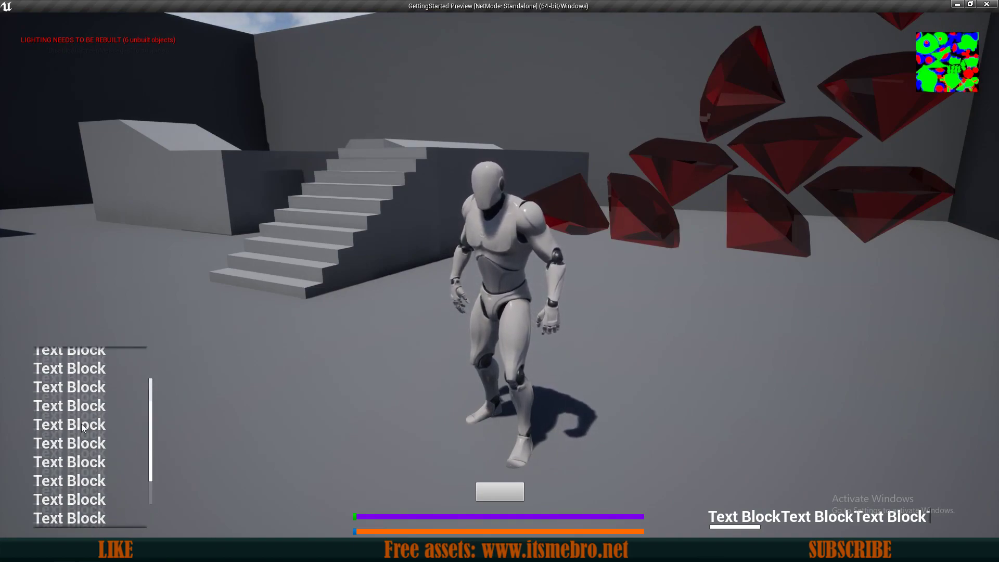
{"action": "scroll", "coordinate": [90, 418], "scroll_direction": "up", "scroll_amount": 7}
{"action": "scroll", "coordinate": [109, 446], "scroll_direction": "down", "scroll_amount": 5}
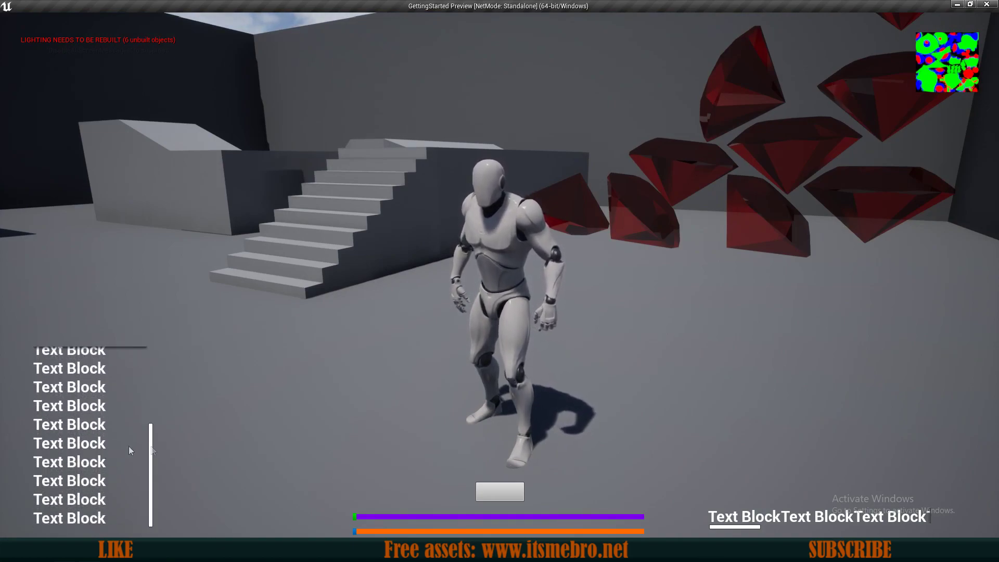
{"action": "scroll", "coordinate": [822, 512], "scroll_direction": "down", "scroll_amount": 3}
{"action": "scroll", "coordinate": [822, 510], "scroll_direction": "up", "scroll_amount": 2}
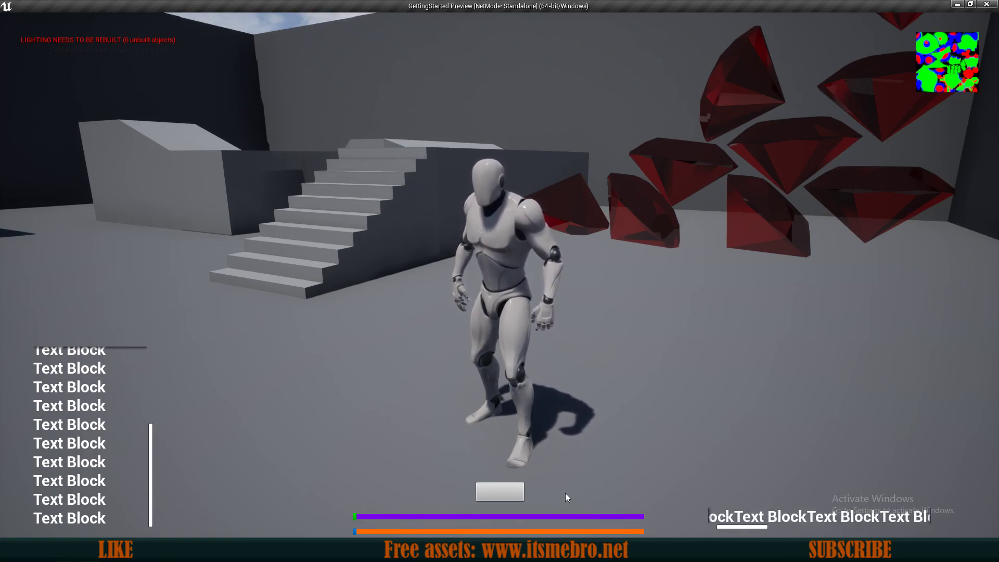
Test the button, both sliders and the scrollable text lists of the running HUD, and end the game preview
{"action": "left_click", "coordinate": [491, 495]}
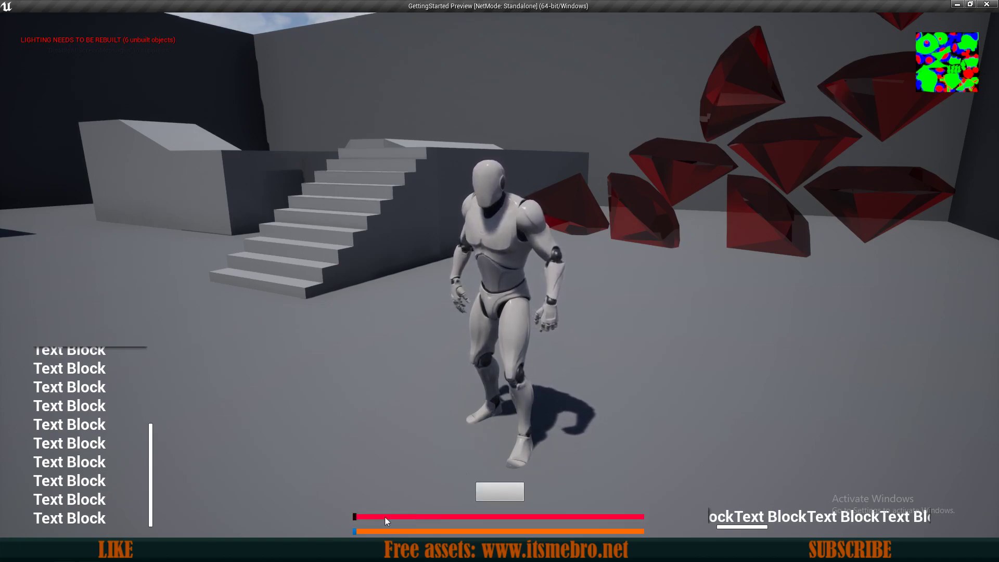
{"action": "left_click_drag", "start_coordinate": [356, 530], "coordinate": [442, 530]}
{"action": "left_click_drag", "start_coordinate": [356, 518], "coordinate": [544, 520]}
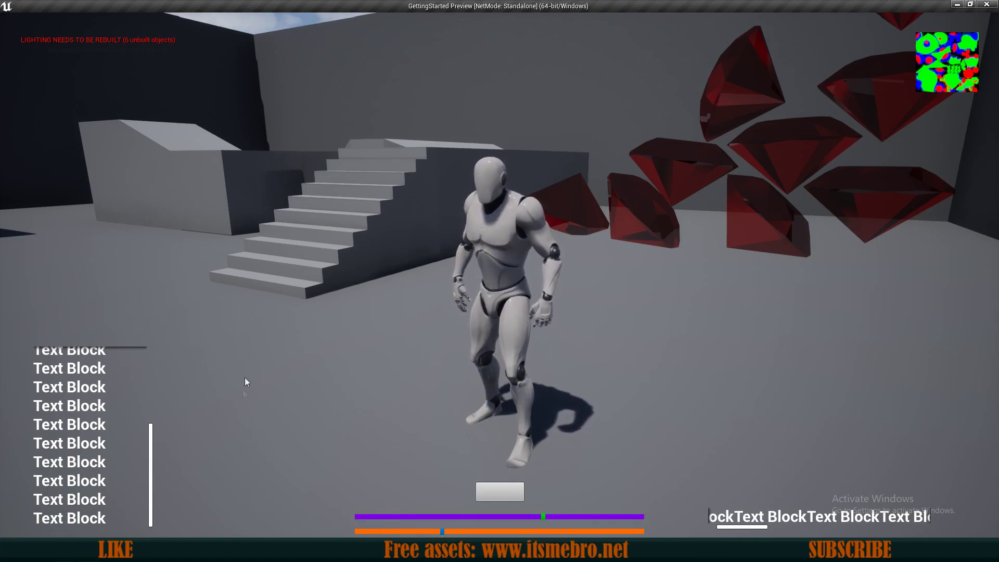
{"action": "scroll", "coordinate": [101, 460], "scroll_direction": "up", "scroll_amount": 5}
{"action": "scroll", "coordinate": [100, 460], "scroll_direction": "down", "scroll_amount": 5}
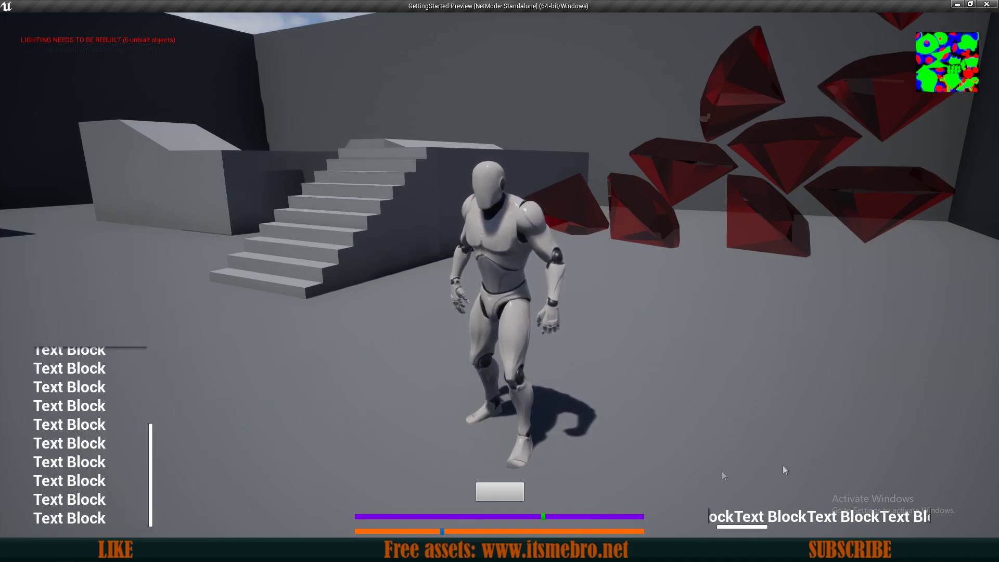
{"action": "scroll", "coordinate": [111, 456], "scroll_direction": "up", "scroll_amount": 5}
{"action": "key", "text": "Escape"}
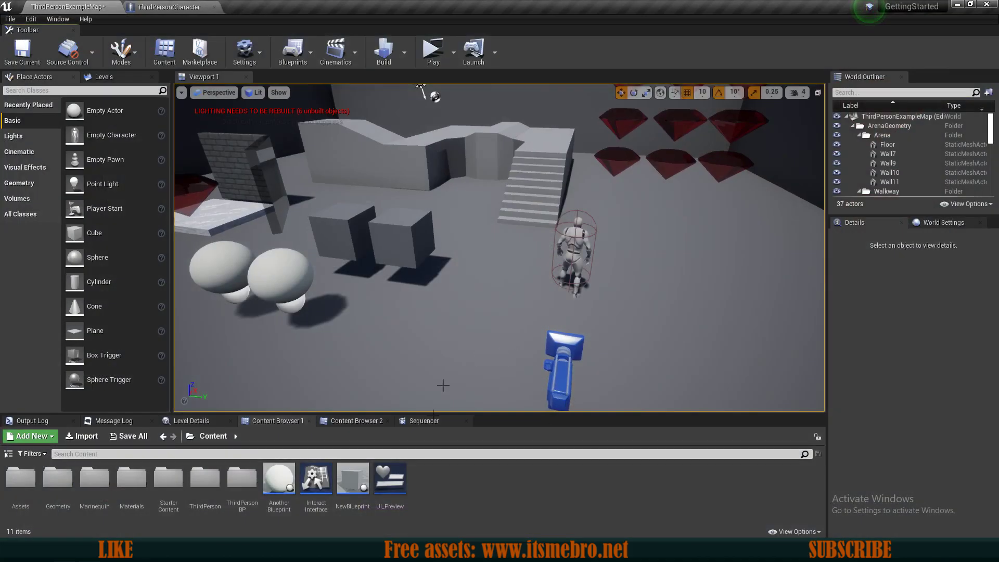
Open the UI_Preview widget and examine how its sliders, button, scroll boxes and map image are laid out
{"action": "double_click", "coordinate": [404, 484]}
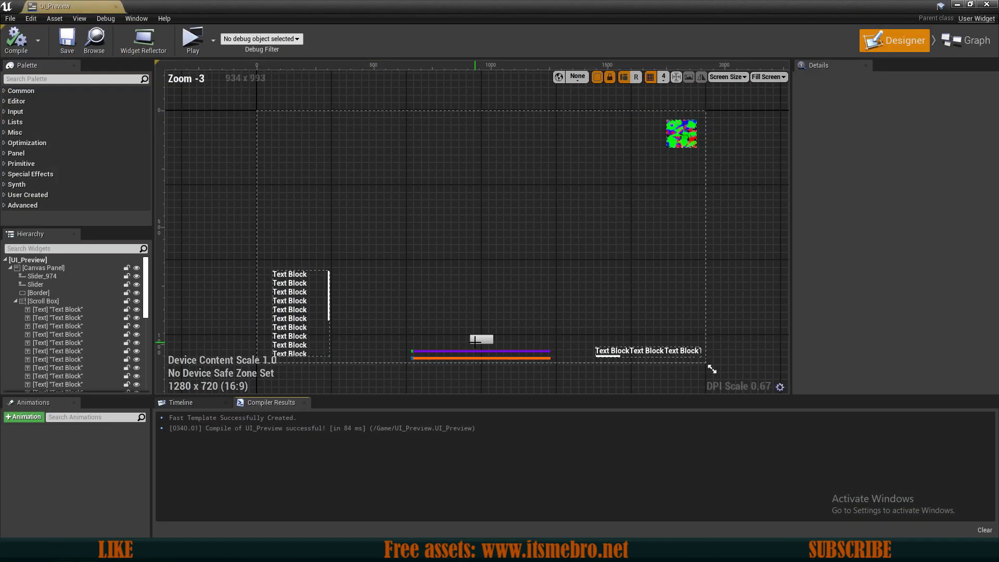
{"action": "scroll", "coordinate": [391, 315], "scroll_direction": "up", "scroll_amount": 1}
{"action": "scroll", "coordinate": [452, 296], "scroll_direction": "down", "scroll_amount": 1}
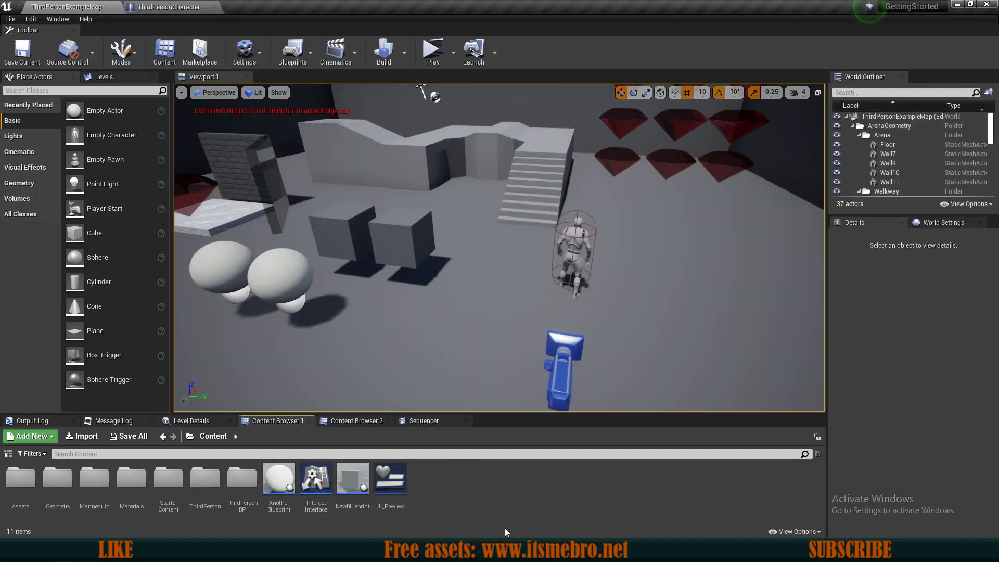
Create a Widget Blueprint named UI_HUD in the Content folder and open it for editing
{"action": "right_click", "coordinate": [457, 486]}
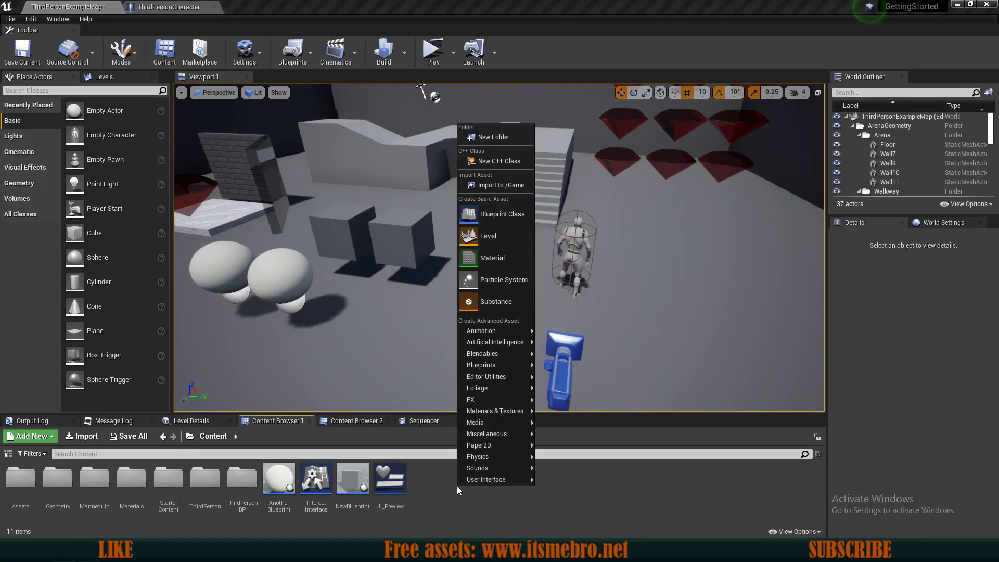
{"action": "mouse_move", "coordinate": [479, 483]}
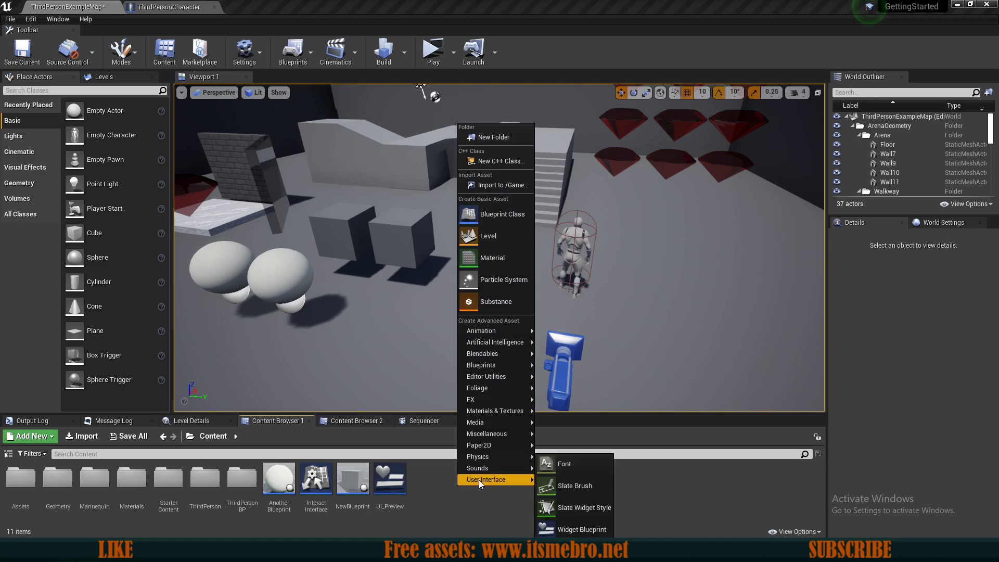
{"action": "left_click", "coordinate": [582, 529]}
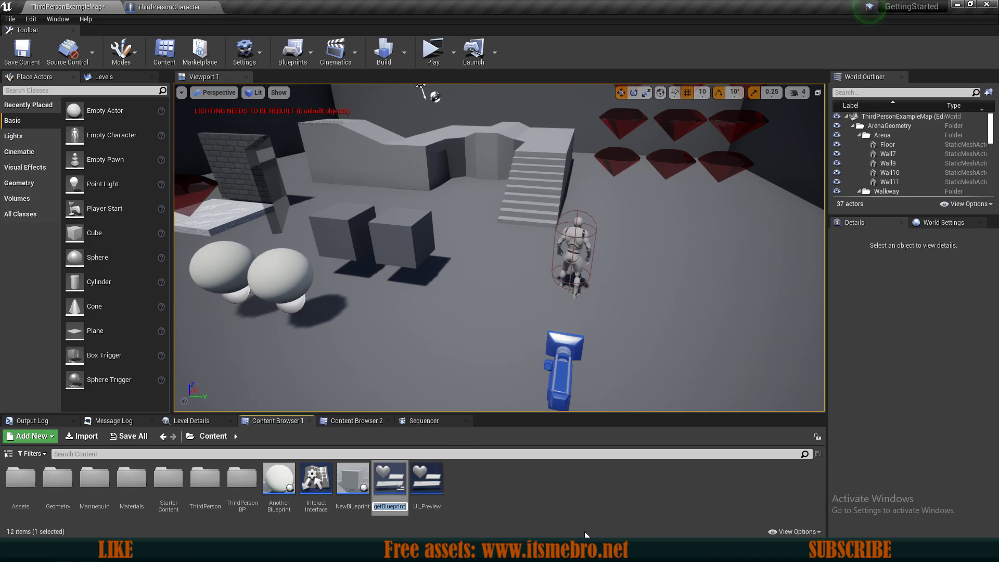
{"action": "type", "text": "UI_HUD"}
{"action": "key", "text": "Return"}
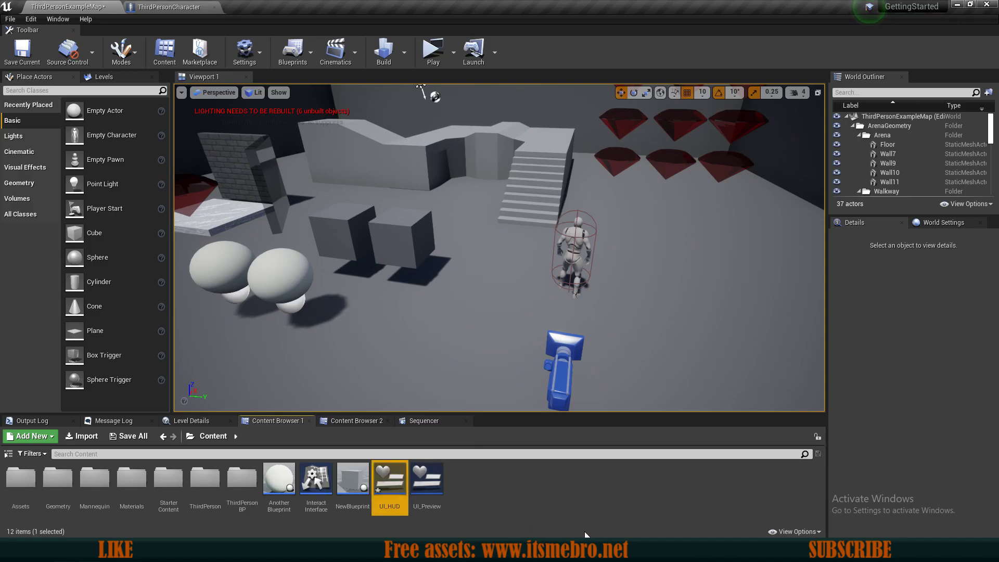
{"action": "double_click", "coordinate": [390, 479]}
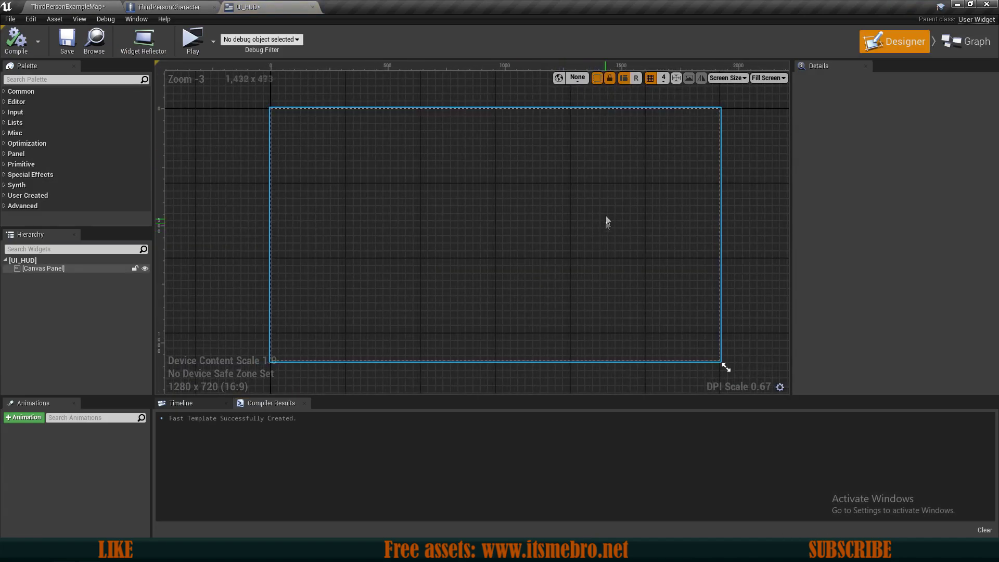
Examine the extents of the empty canvas panel in the UI_HUD designer
{"action": "left_click", "coordinate": [408, 189]}
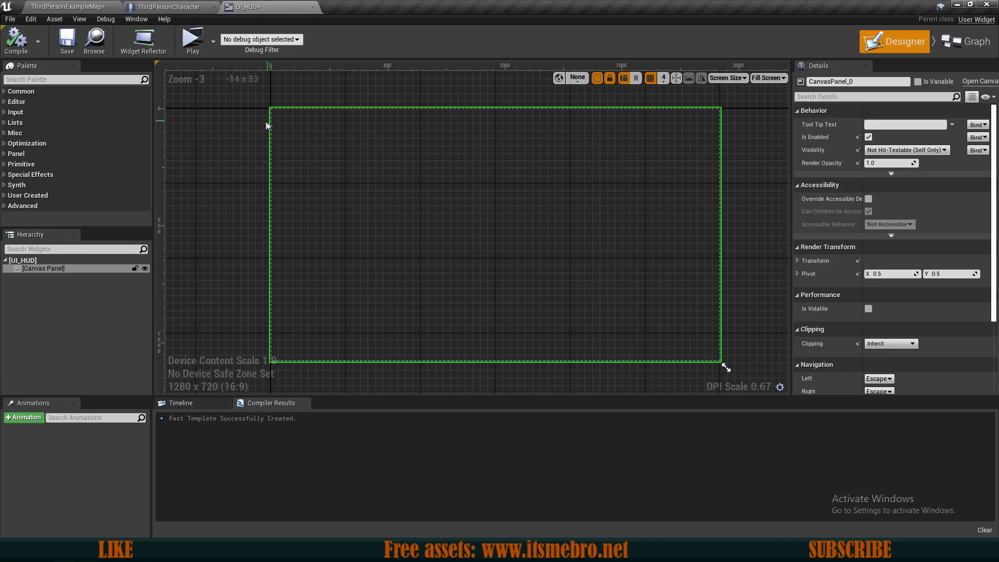
{"action": "left_click", "coordinate": [171, 153]}
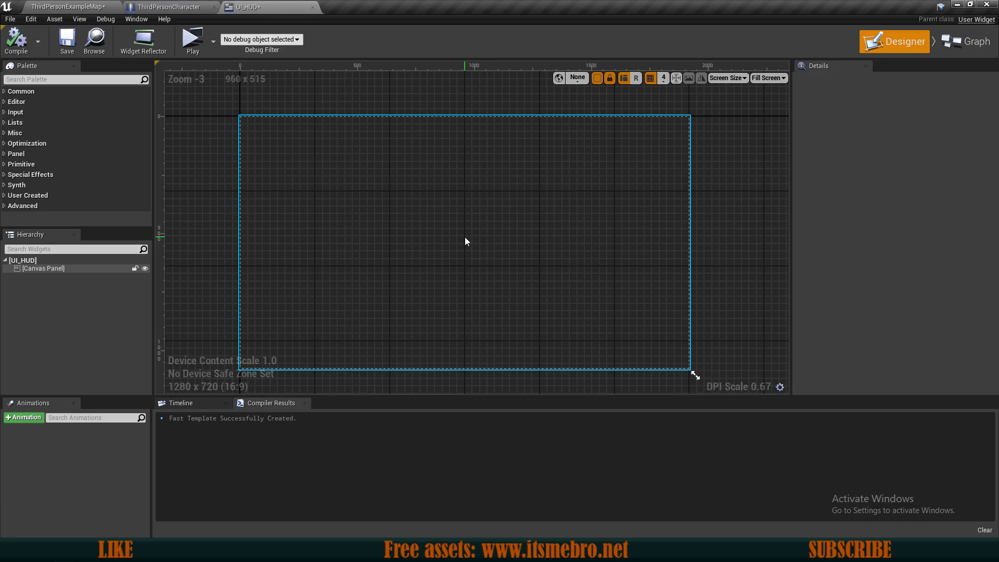
{"action": "left_click", "coordinate": [343, 264]}
{"action": "right_click_drag", "start_coordinate": [517, 221], "coordinate": [523, 211]}
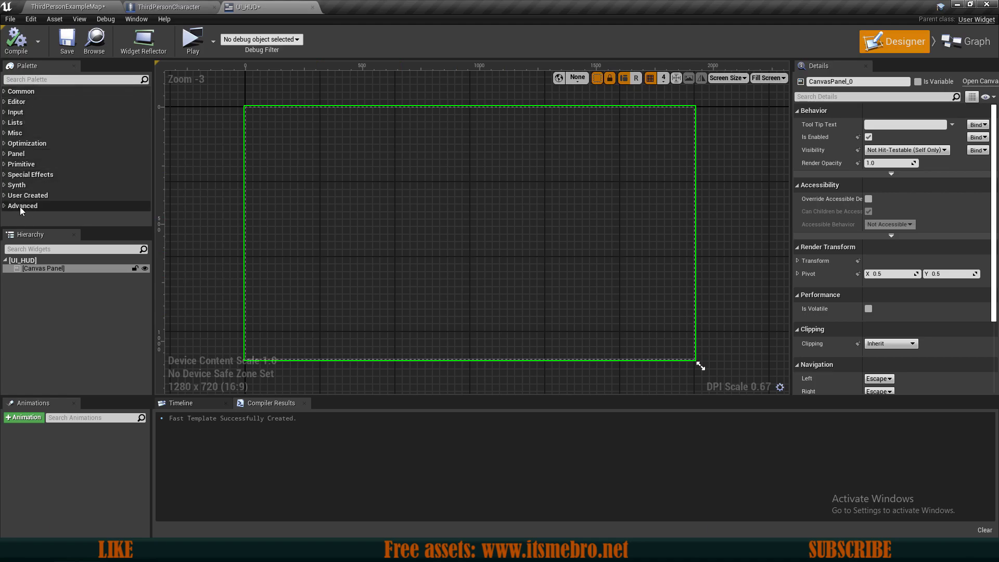
Look through the available widget categories, including Advanced, Special Effects, Optimization, Misc and Input
{"action": "left_click", "coordinate": [4, 206]}
{"action": "left_click", "coordinate": [4, 188]}
{"action": "left_click", "coordinate": [4, 175]}
{"action": "left_click", "coordinate": [4, 175]}
{"action": "left_click", "coordinate": [4, 143]}
{"action": "left_click", "coordinate": [5, 143]}
{"action": "left_click", "coordinate": [5, 133]}
{"action": "left_click", "coordinate": [4, 133]}
{"action": "left_click", "coordinate": [5, 112]}
{"action": "left_click", "coordinate": [5, 112]}
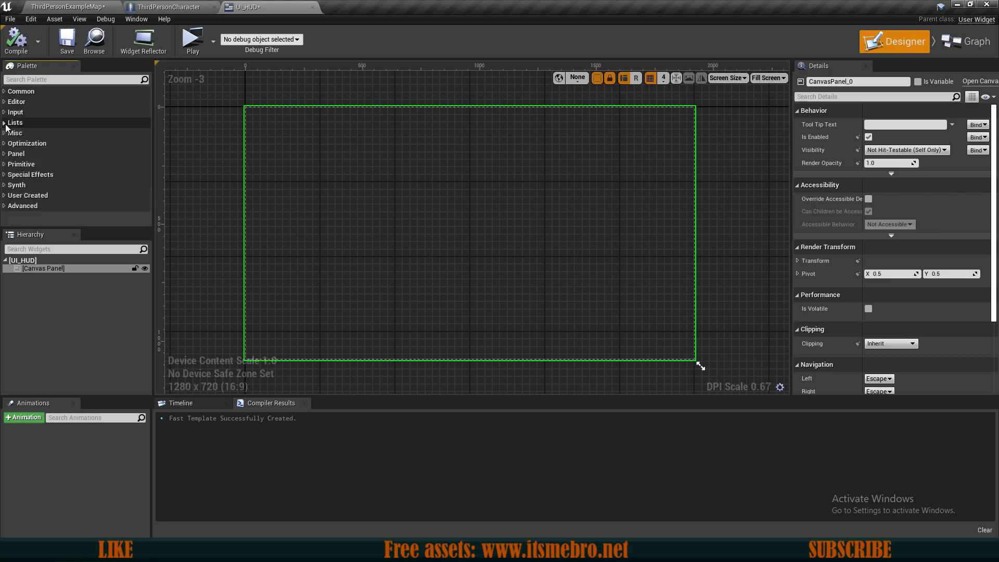
{"action": "left_click", "coordinate": [5, 112]}
{"action": "left_click", "coordinate": [5, 112]}
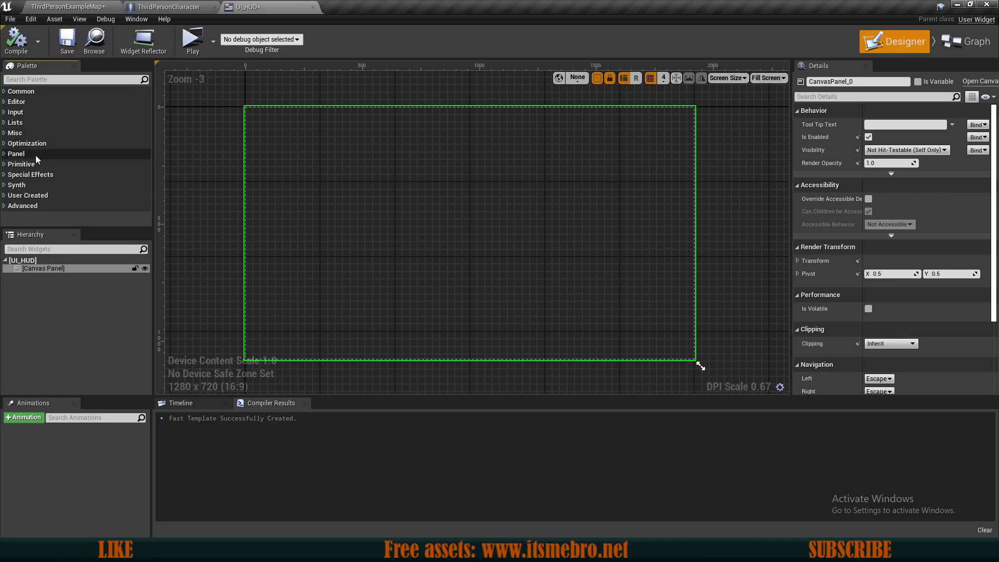
Inspect the canvas panel in the widget hierarchy and review its detail properties
{"action": "left_click", "coordinate": [36, 281]}
{"action": "left_click", "coordinate": [40, 269]}
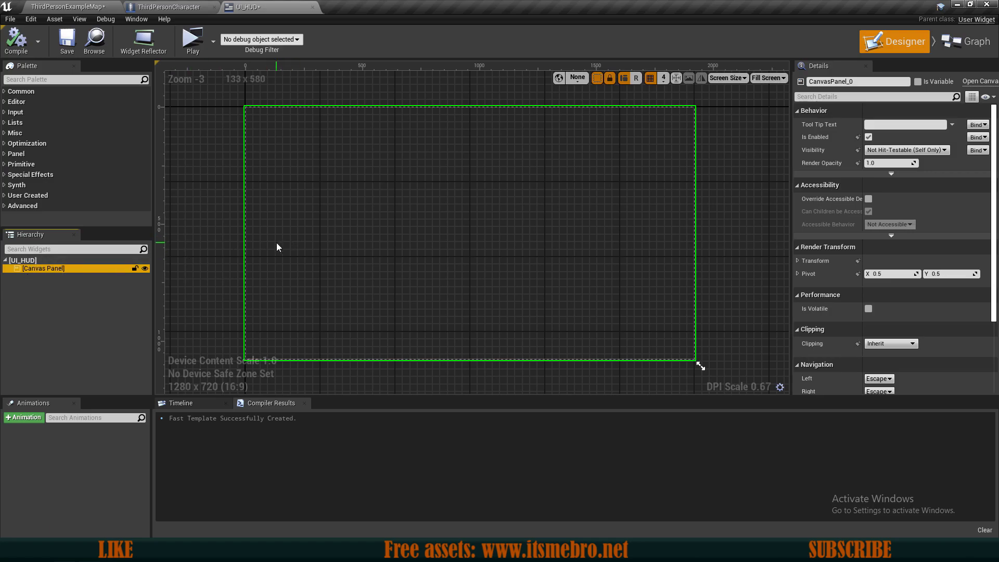
{"action": "left_click", "coordinate": [46, 262]}
{"action": "left_click", "coordinate": [37, 268]}
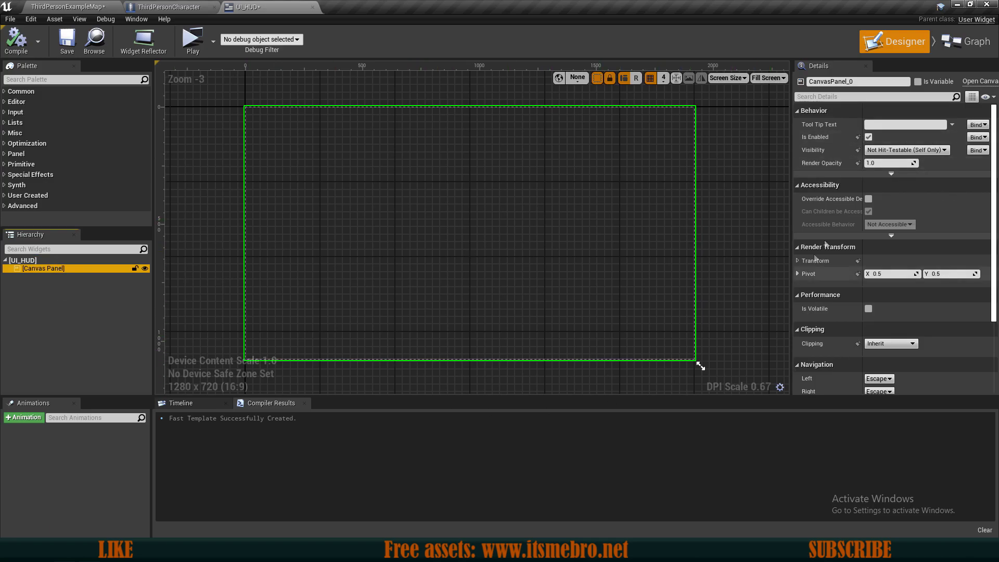
{"action": "scroll", "coordinate": [876, 245], "scroll_direction": "down", "scroll_amount": 5}
{"action": "scroll", "coordinate": [892, 266], "scroll_direction": "up", "scroll_amount": 5}
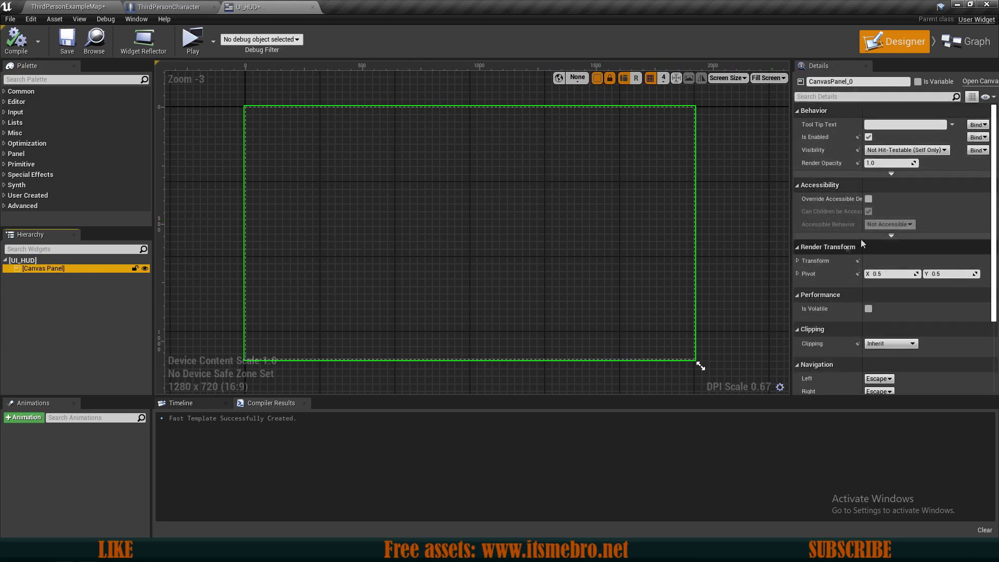
{"action": "right_click_drag", "start_coordinate": [472, 226], "coordinate": [554, 212]}
{"action": "right_click_drag", "start_coordinate": [417, 179], "coordinate": [414, 172]}
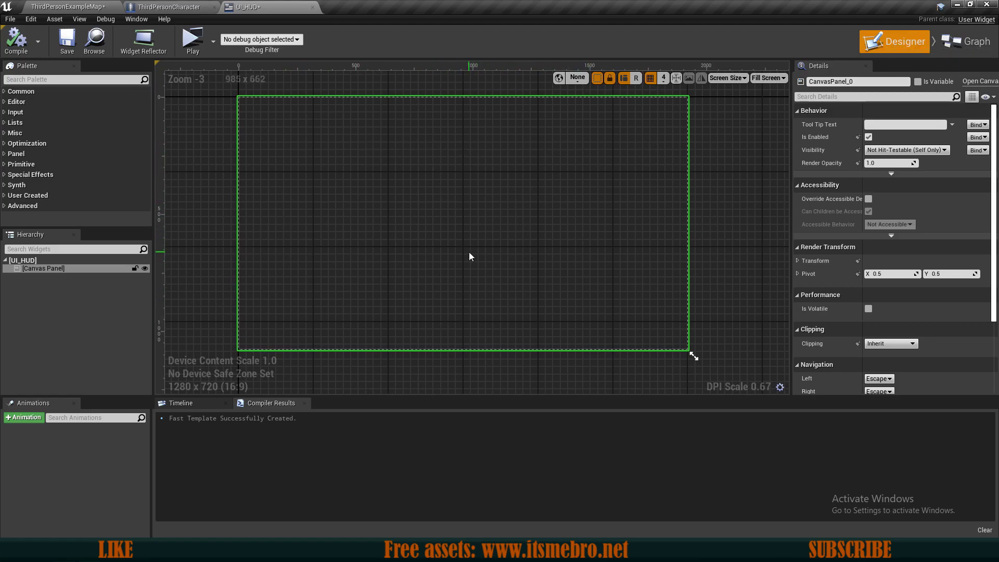
Examine the default Pre Construct, Construct and Tick event nodes in the UI_HUD event graph
{"action": "left_click", "coordinate": [960, 48]}
{"action": "right_click_drag", "start_coordinate": [639, 255], "coordinate": [648, 259]}
{"action": "scroll", "coordinate": [639, 255], "scroll_direction": "up", "scroll_amount": 1}
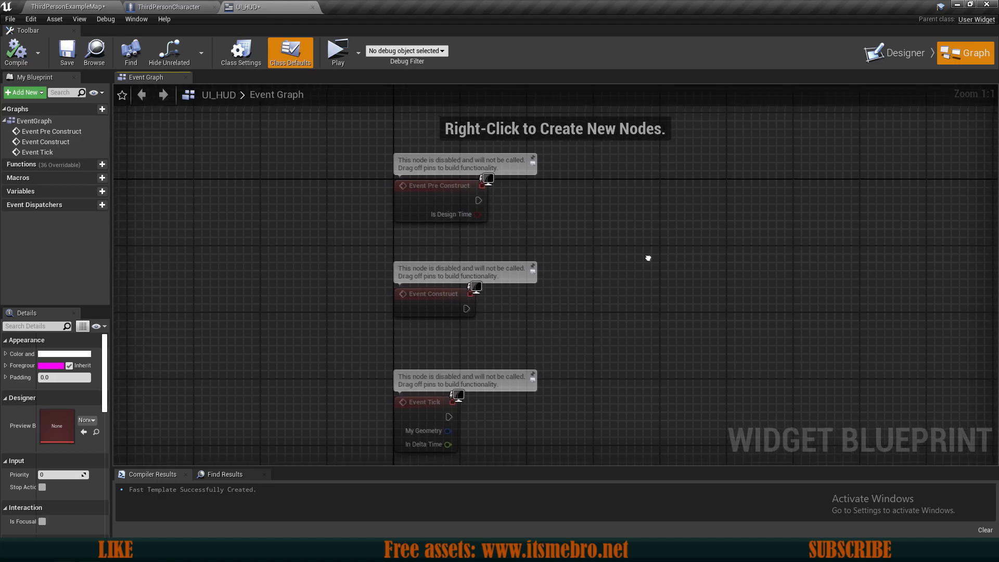
{"action": "left_click_drag", "start_coordinate": [350, 153], "coordinate": [626, 431]}
{"action": "right_click_drag", "start_coordinate": [635, 397], "coordinate": [642, 430]}
{"action": "left_click", "coordinate": [666, 454]}
{"action": "left_click_drag", "start_coordinate": [667, 459], "coordinate": [301, 128]}
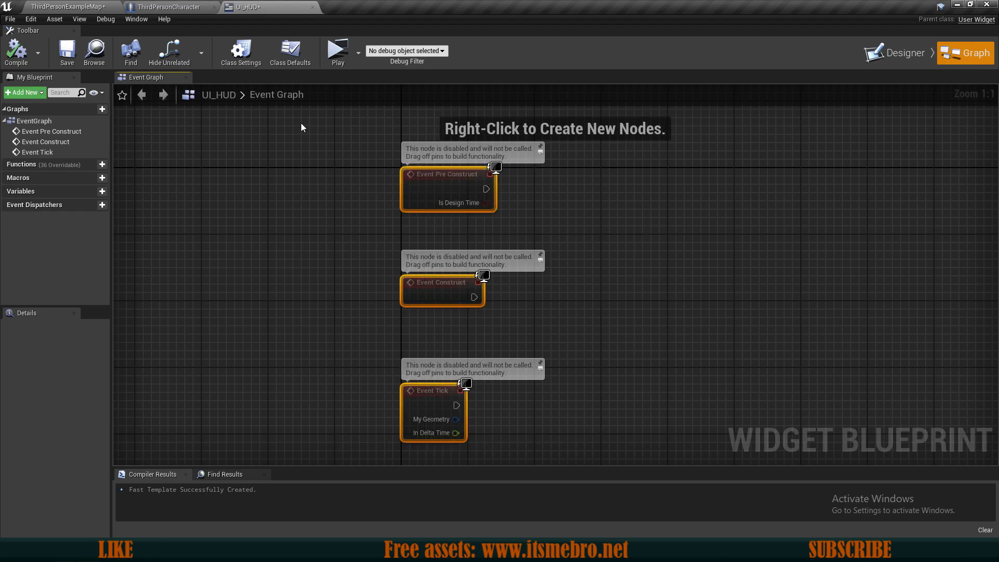
{"action": "left_click", "coordinate": [300, 124]}
{"action": "right_click_drag", "start_coordinate": [311, 141], "coordinate": [305, 151]}
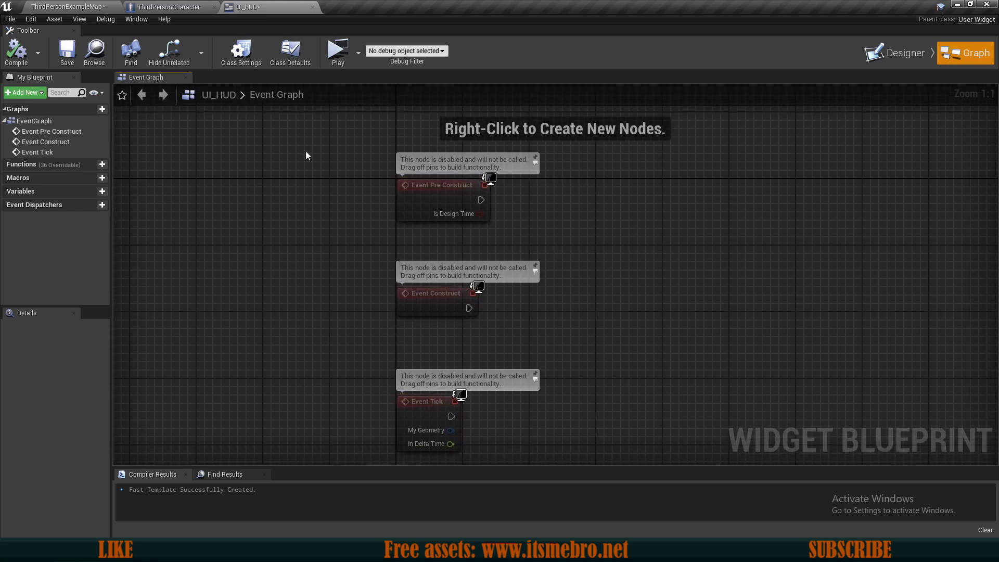
Return to the widget layout and add a Progress Bar near the canvas's upper-left corner, at about X 36, Y 40
{"action": "left_click", "coordinate": [896, 62]}
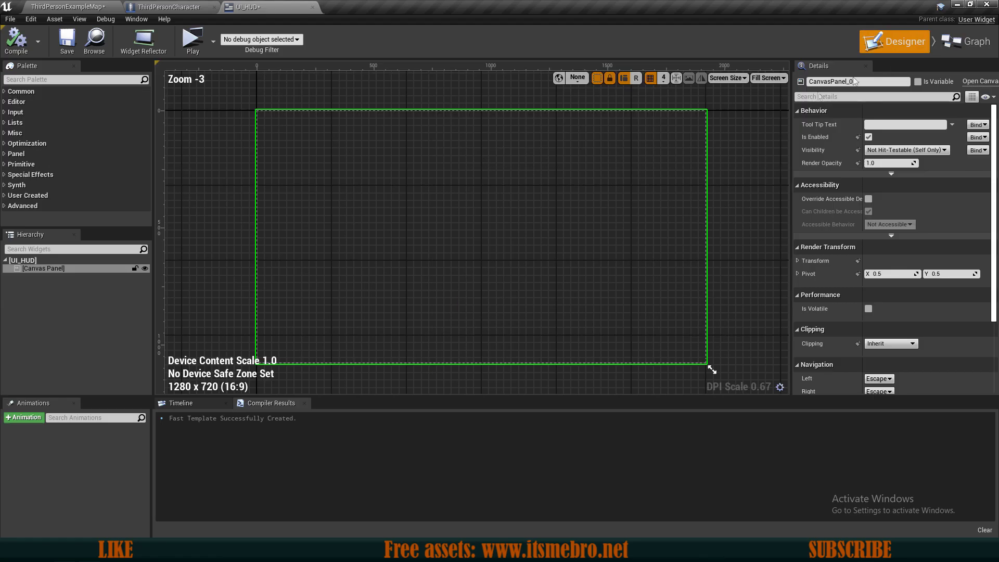
{"action": "left_click", "coordinate": [94, 79]}
{"action": "type", "text": "pro"}
{"action": "left_click_drag", "start_coordinate": [41, 102], "coordinate": [267, 121]}
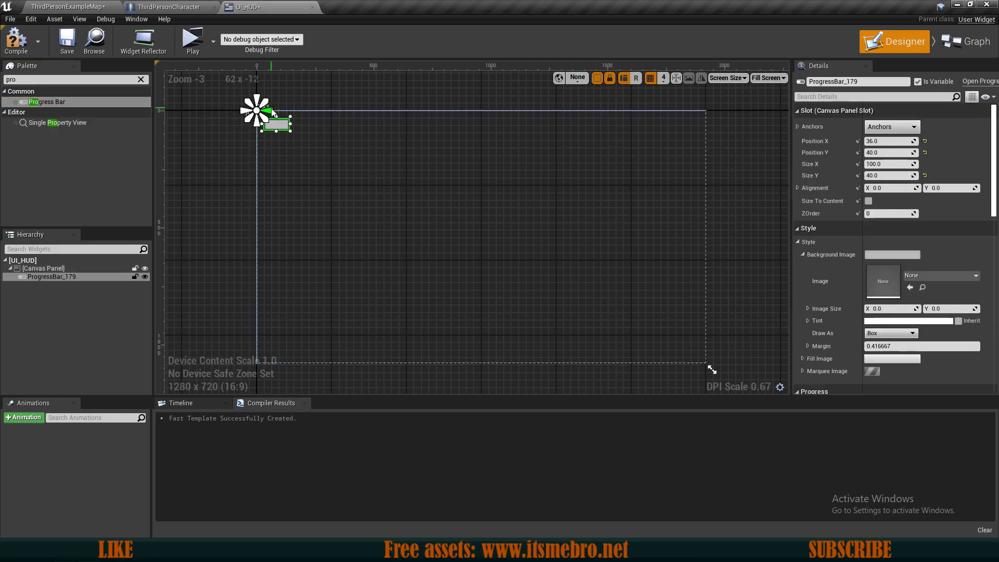
Widen the progress bar to a Size X of 600 and set its Position X to 40
{"action": "scroll", "coordinate": [291, 141], "scroll_direction": "up", "scroll_amount": 5}
{"action": "right_click_drag", "start_coordinate": [294, 146], "coordinate": [300, 175]}
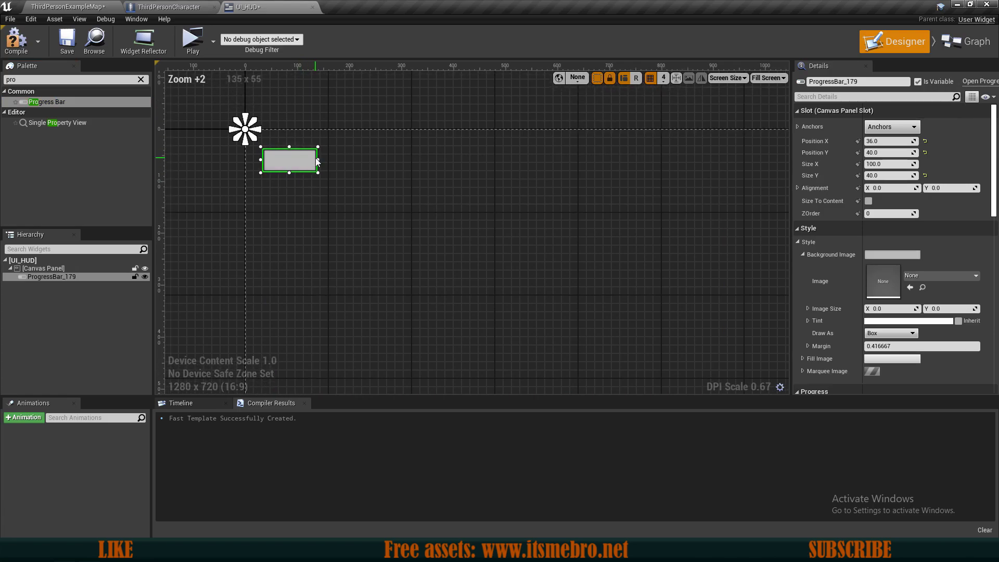
{"action": "left_click_drag", "start_coordinate": [318, 160], "coordinate": [580, 159]}
{"action": "left_click", "coordinate": [887, 164]}
{"action": "type", "text": "600"}
{"action": "key", "text": "Tab"}
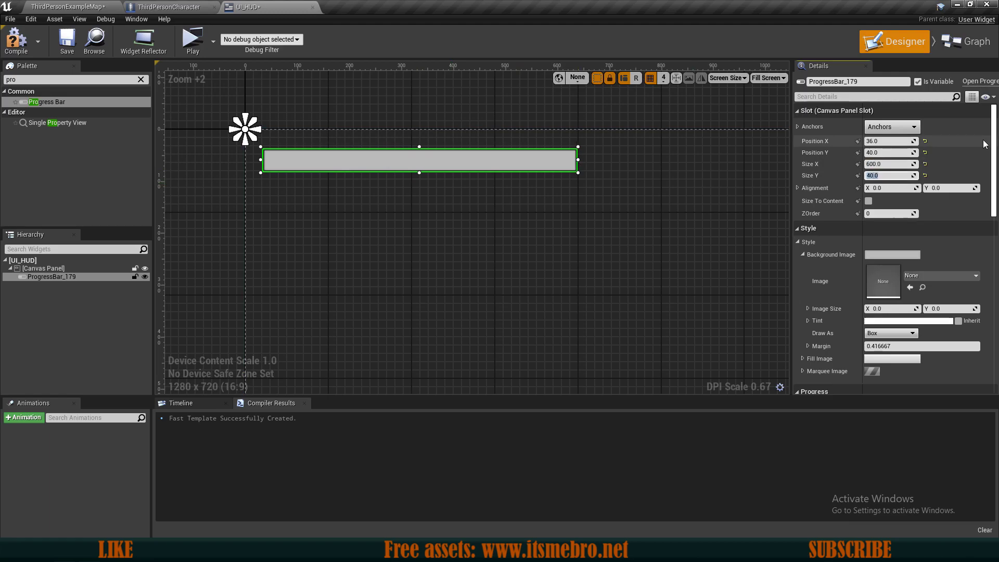
{"action": "left_click", "coordinate": [910, 141]}
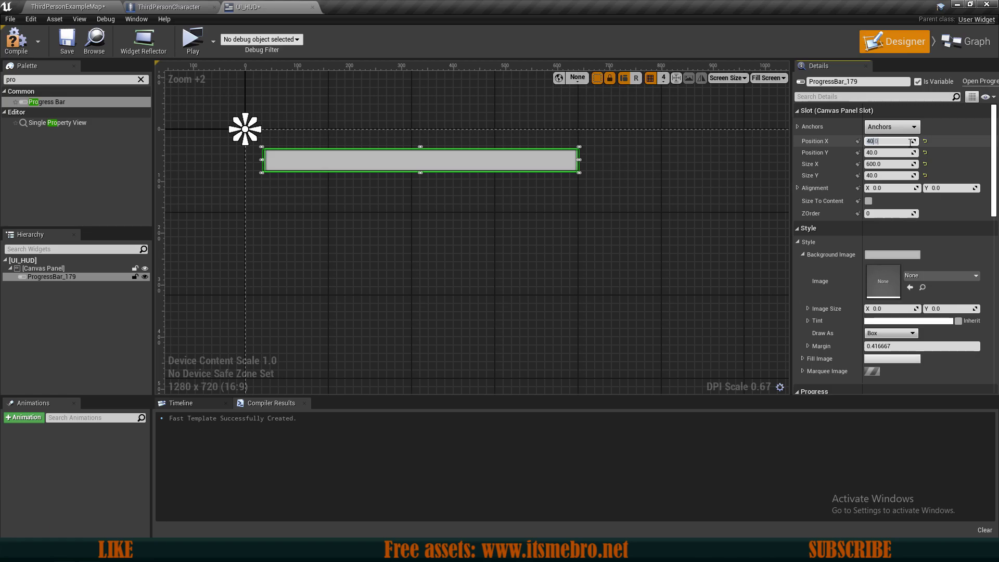
Examine the progress bar's placement relative to its anchor at the canvas corner and to the whole canvas
{"action": "scroll", "coordinate": [275, 156], "scroll_direction": "up", "scroll_amount": 2}
{"action": "right_click_drag", "start_coordinate": [260, 151], "coordinate": [380, 178]}
{"action": "scroll", "coordinate": [276, 172], "scroll_direction": "down", "scroll_amount": 7}
{"action": "scroll", "coordinate": [402, 187], "scroll_direction": "up", "scroll_amount": 2}
{"action": "scroll", "coordinate": [368, 172], "scroll_direction": "down", "scroll_amount": 3}
{"action": "scroll", "coordinate": [409, 186], "scroll_direction": "up", "scroll_amount": 2}
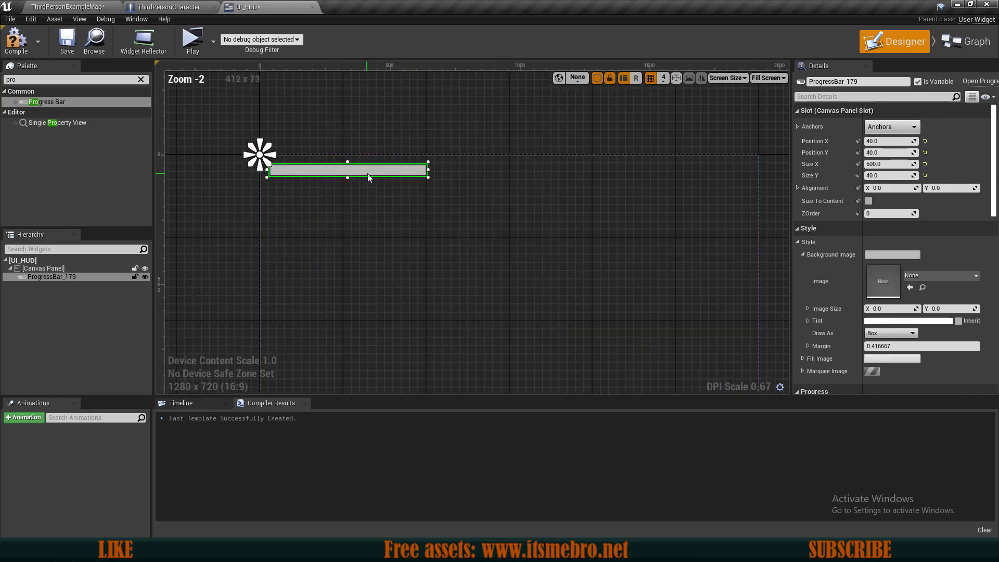
{"action": "right_click_drag", "start_coordinate": [461, 218], "coordinate": [426, 215]}
{"action": "right_click_drag", "start_coordinate": [291, 189], "coordinate": [342, 203]}
{"action": "scroll", "coordinate": [326, 186], "scroll_direction": "up", "scroll_amount": 4}
{"action": "scroll", "coordinate": [328, 177], "scroll_direction": "down", "scroll_amount": 2}
{"action": "scroll", "coordinate": [415, 215], "scroll_direction": "down", "scroll_amount": 4}
{"action": "scroll", "coordinate": [375, 189], "scroll_direction": "up", "scroll_amount": 2}
{"action": "scroll", "coordinate": [338, 185], "scroll_direction": "up", "scroll_amount": 6}
{"action": "right_click_drag", "start_coordinate": [266, 147], "coordinate": [342, 174]}
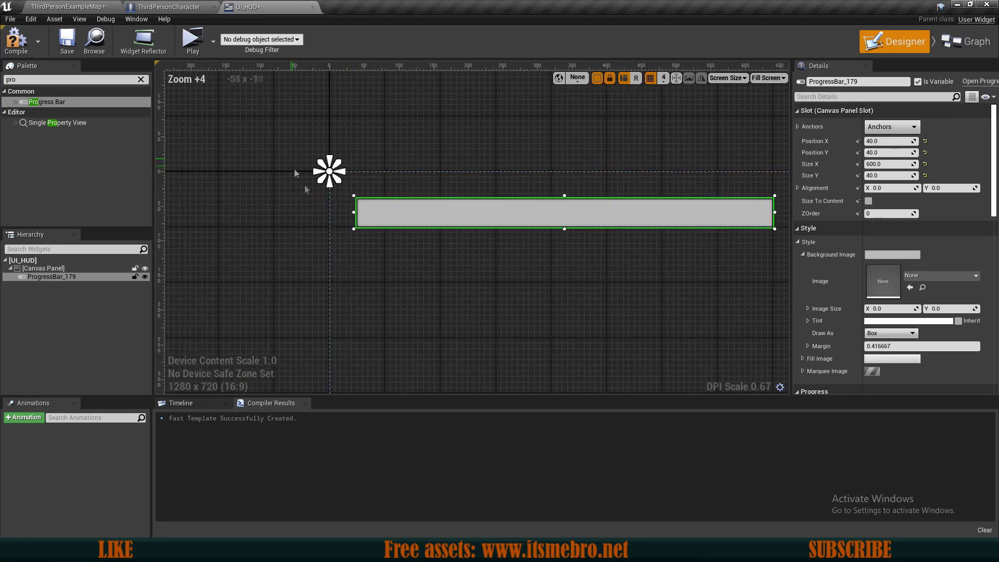
{"action": "scroll", "coordinate": [385, 203], "scroll_direction": "down", "scroll_amount": 6}
{"action": "right_click_drag", "start_coordinate": [566, 270], "coordinate": [377, 170]}
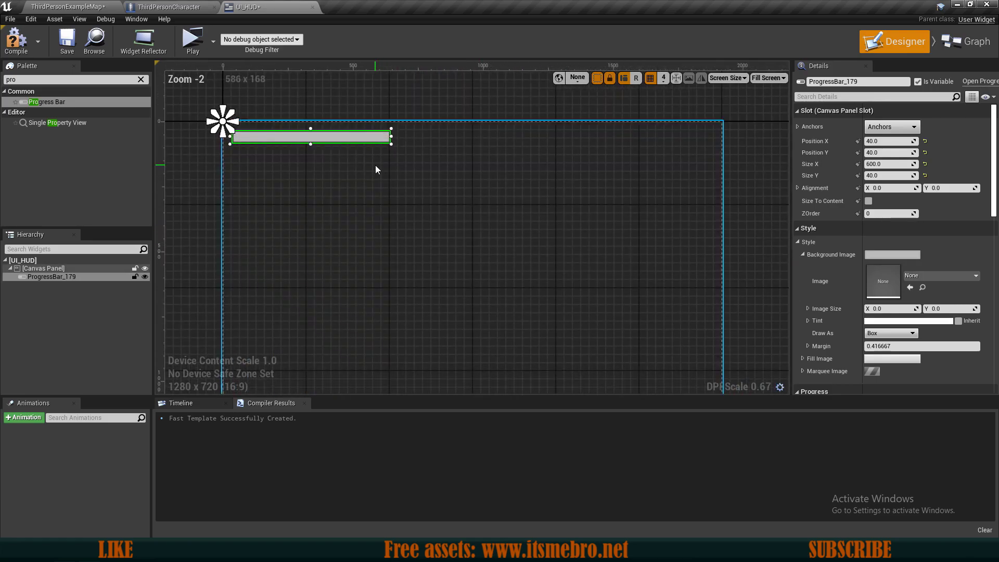
Select the progress bar and apply the upper-left corner anchor preset to it
{"action": "scroll", "coordinate": [423, 179], "scroll_direction": "down", "scroll_amount": 2}
{"action": "scroll", "coordinate": [416, 205], "scroll_direction": "up", "scroll_amount": 1}
{"action": "scroll", "coordinate": [400, 200], "scroll_direction": "up", "scroll_amount": 3}
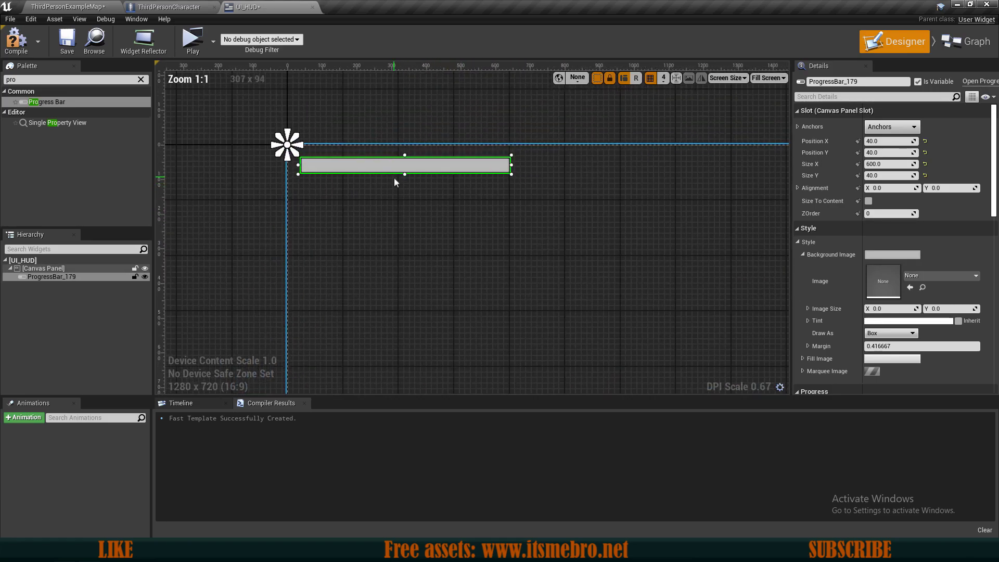
{"action": "left_click", "coordinate": [85, 278]}
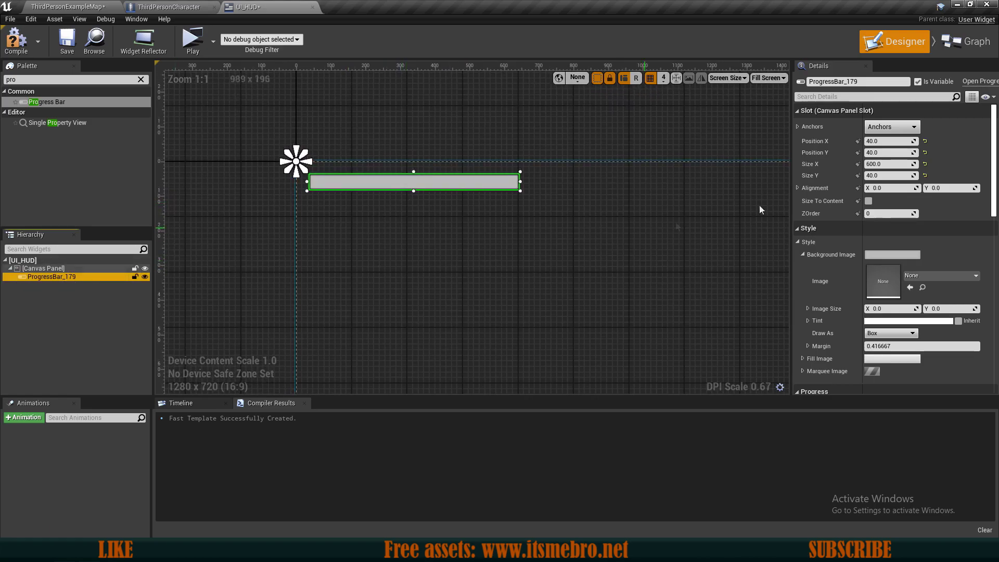
{"action": "left_click", "coordinate": [891, 127]}
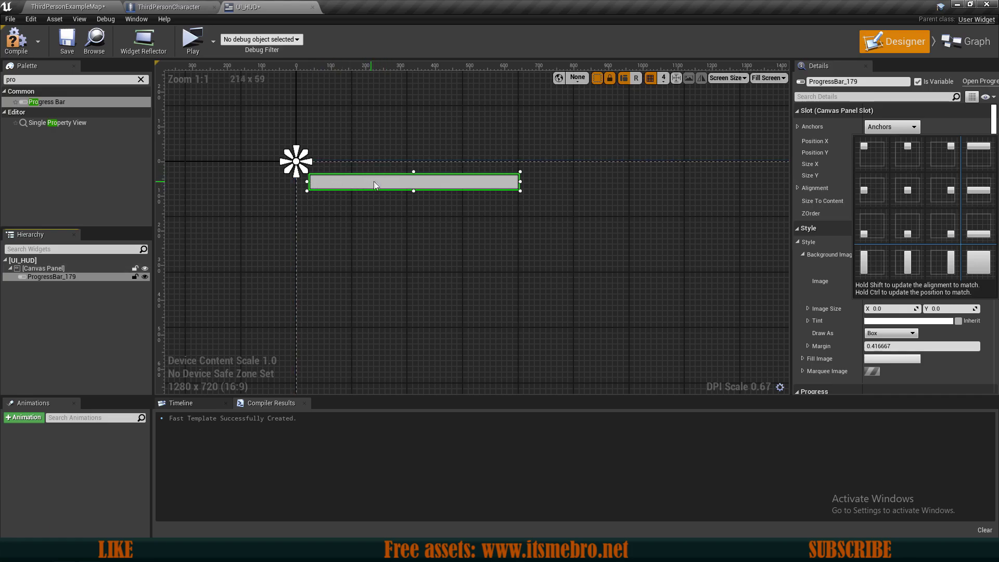
{"action": "left_click", "coordinate": [870, 154]}
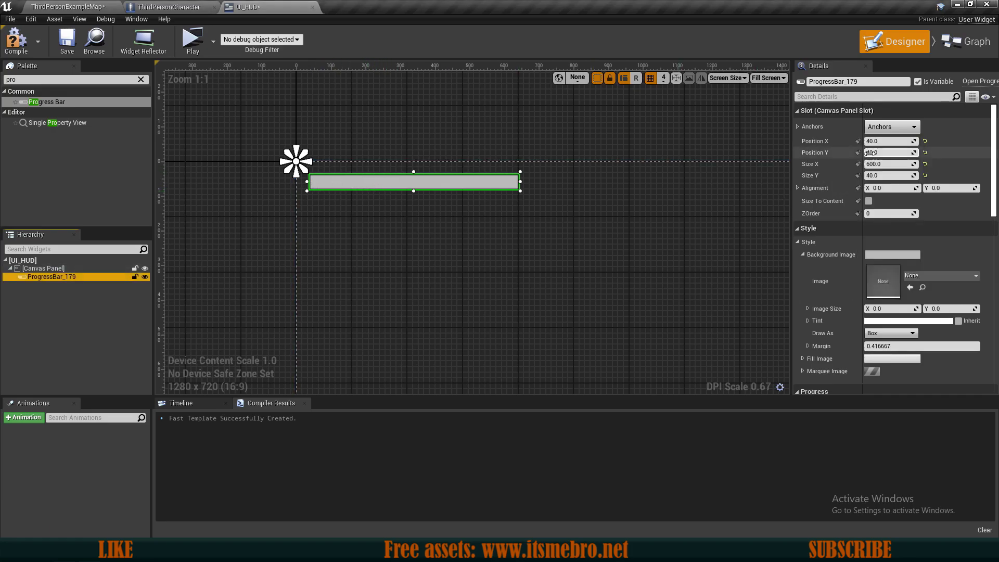
{"action": "left_click", "coordinate": [880, 111]}
{"action": "left_click", "coordinate": [881, 110]}
{"action": "left_click", "coordinate": [890, 127]}
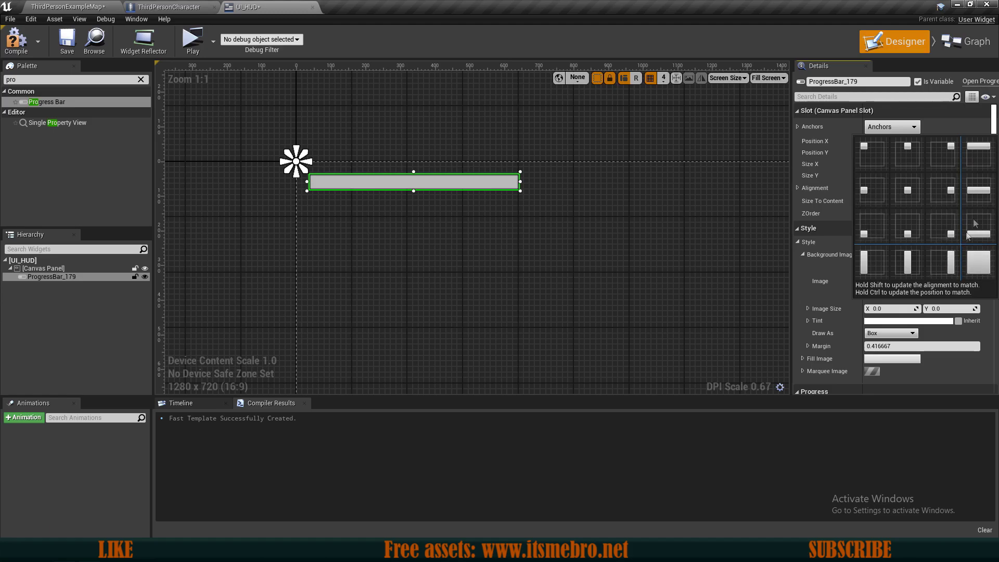
{"action": "left_click", "coordinate": [873, 161]}
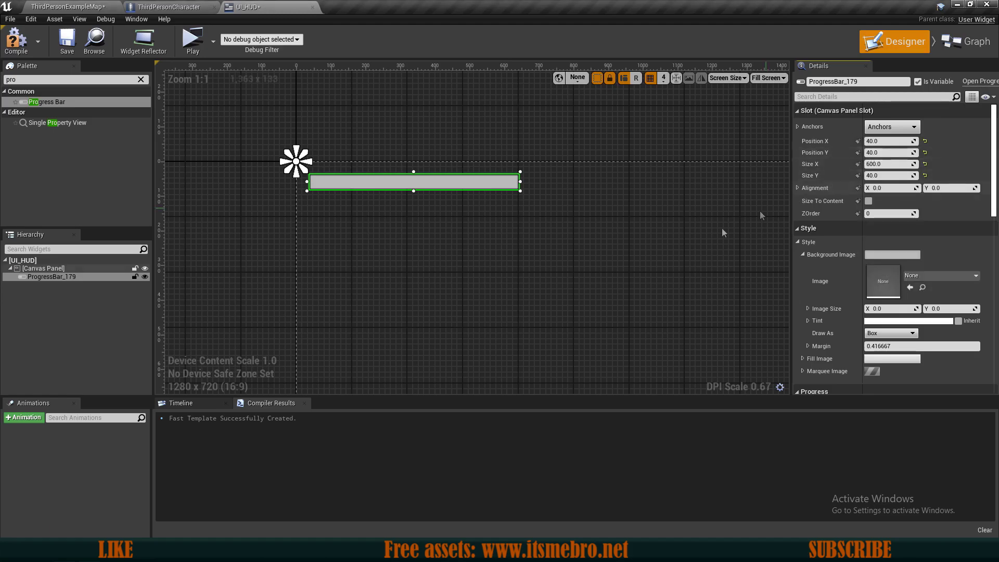
Check the anchored progress bar against the full canvas area and its corner anchor
{"action": "scroll", "coordinate": [626, 214], "scroll_direction": "down", "scroll_amount": 3}
{"action": "scroll", "coordinate": [529, 180], "scroll_direction": "down", "scroll_amount": 1}
{"action": "scroll", "coordinate": [480, 204], "scroll_direction": "up", "scroll_amount": 1}
{"action": "right_click_drag", "start_coordinate": [532, 197], "coordinate": [505, 193]}
{"action": "scroll", "coordinate": [480, 204], "scroll_direction": "down", "scroll_amount": 1}
{"action": "scroll", "coordinate": [480, 204], "scroll_direction": "up", "scroll_amount": 1}
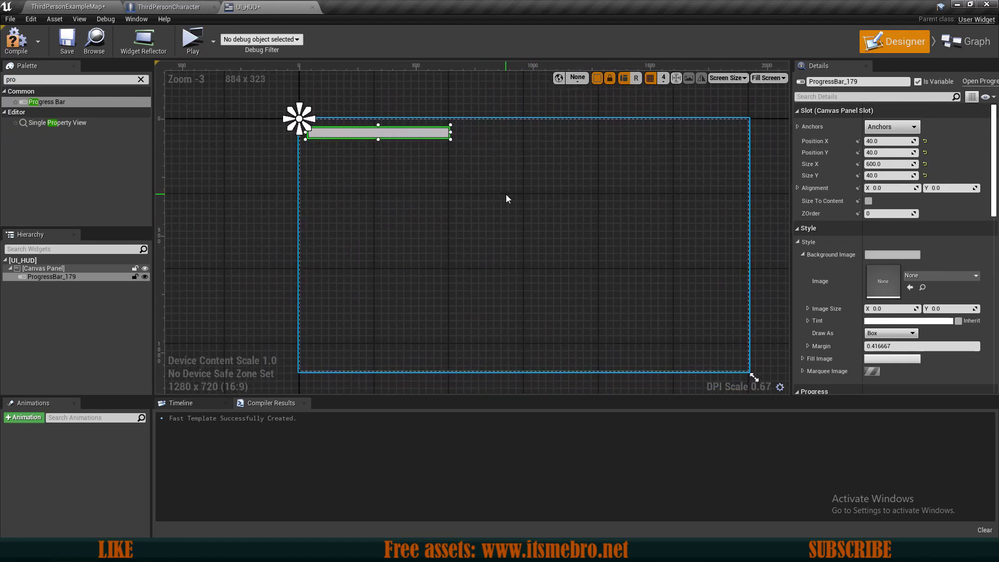
{"action": "scroll", "coordinate": [379, 136], "scroll_direction": "up", "scroll_amount": 5}
{"action": "right_click_drag", "start_coordinate": [379, 136], "coordinate": [425, 198]}
{"action": "scroll", "coordinate": [491, 212], "scroll_direction": "down", "scroll_amount": 2}
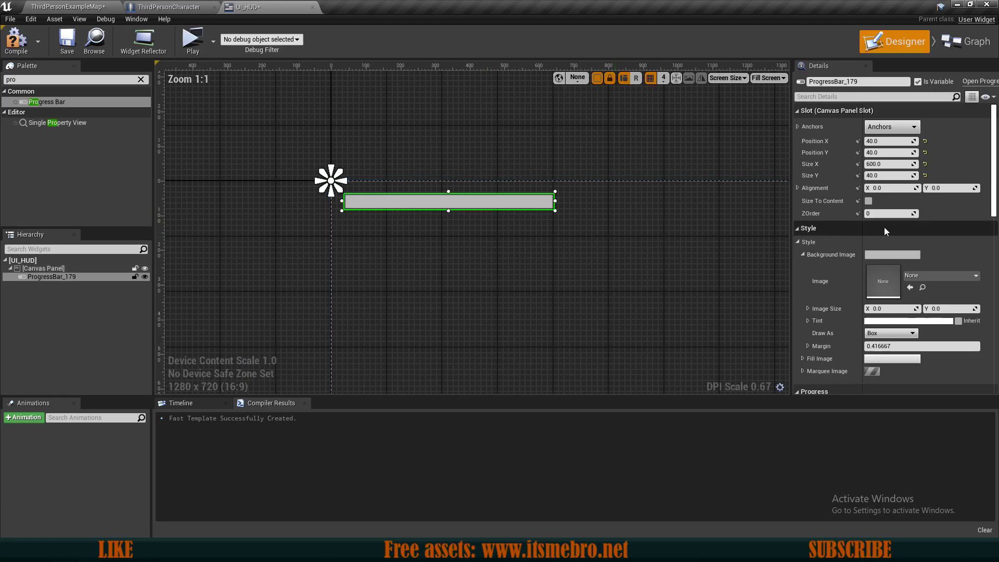
Set the progress bar's Percent to 0.7 so it is partly filled
{"action": "scroll", "coordinate": [885, 227], "scroll_direction": "down", "scroll_amount": 3}
{"action": "scroll", "coordinate": [866, 211], "scroll_direction": "down", "scroll_amount": 1}
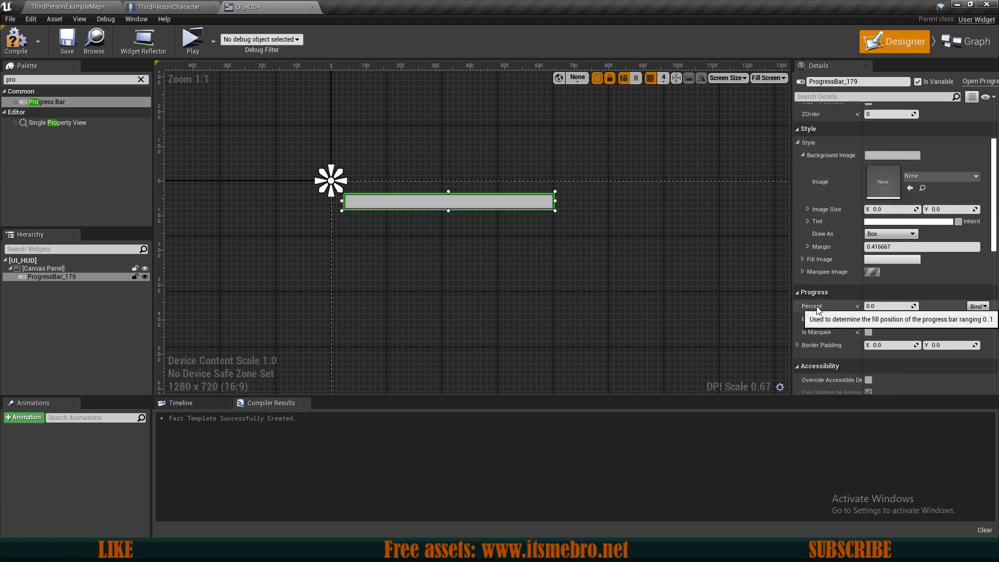
{"action": "left_click_drag", "start_coordinate": [884, 306], "coordinate": [901, 306]}
{"action": "scroll", "coordinate": [477, 219], "scroll_direction": "up", "scroll_amount": 2}
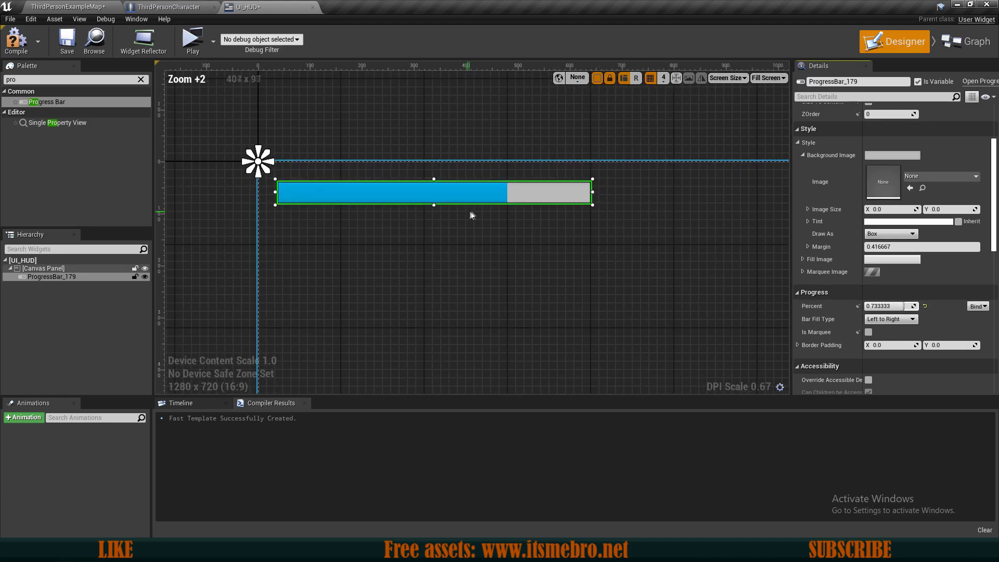
{"action": "left_click", "coordinate": [890, 306]}
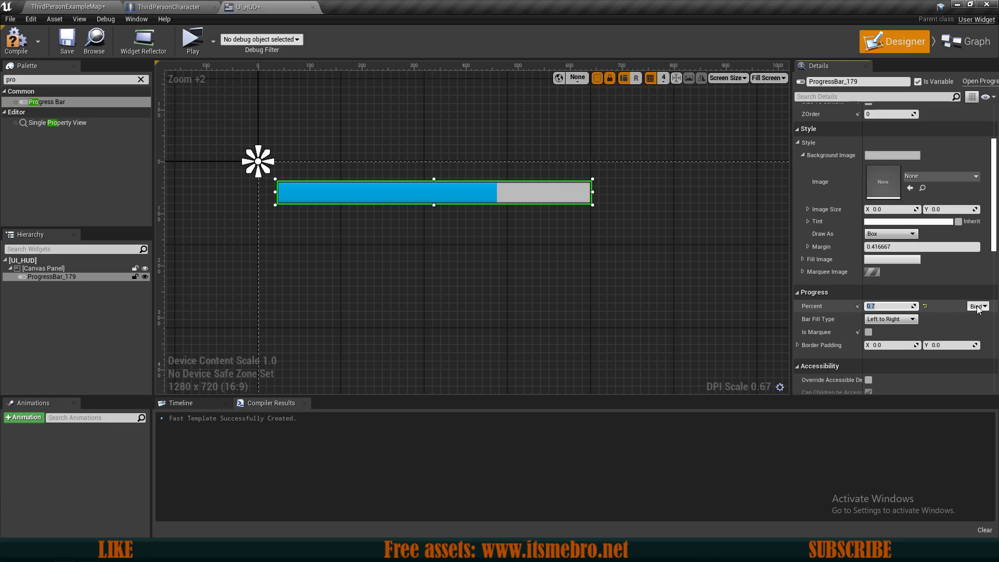
Tint the progress bar's Background Image a light pinkish red
{"action": "scroll", "coordinate": [881, 258], "scroll_direction": "up", "scroll_amount": 3}
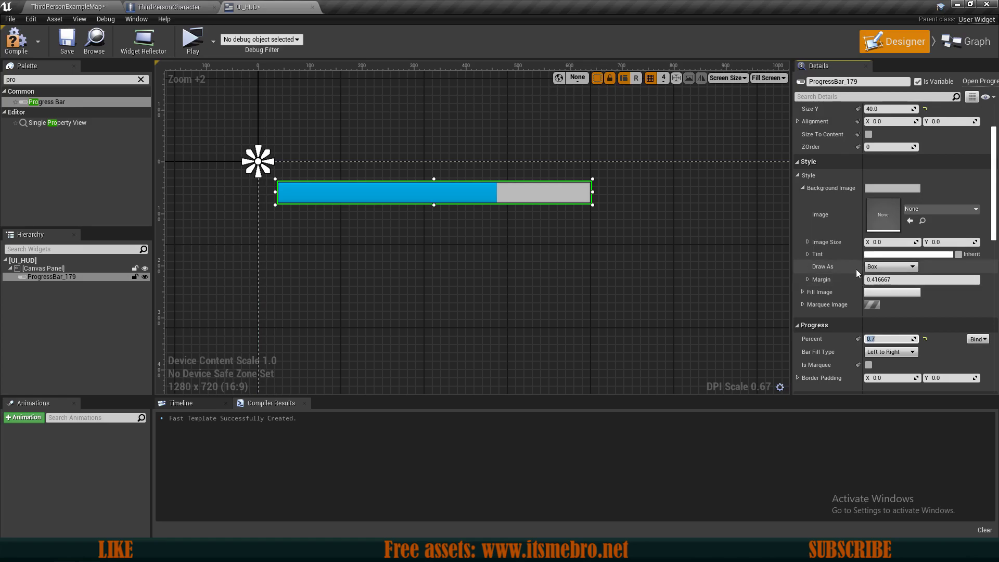
{"action": "left_click", "coordinate": [908, 254]}
{"action": "left_click", "coordinate": [758, 335]}
{"action": "left_click_drag", "start_coordinate": [758, 335], "coordinate": [830, 325]}
{"action": "left_click_drag", "start_coordinate": [797, 292], "coordinate": [797, 313]}
{"action": "left_click", "coordinate": [828, 507]}
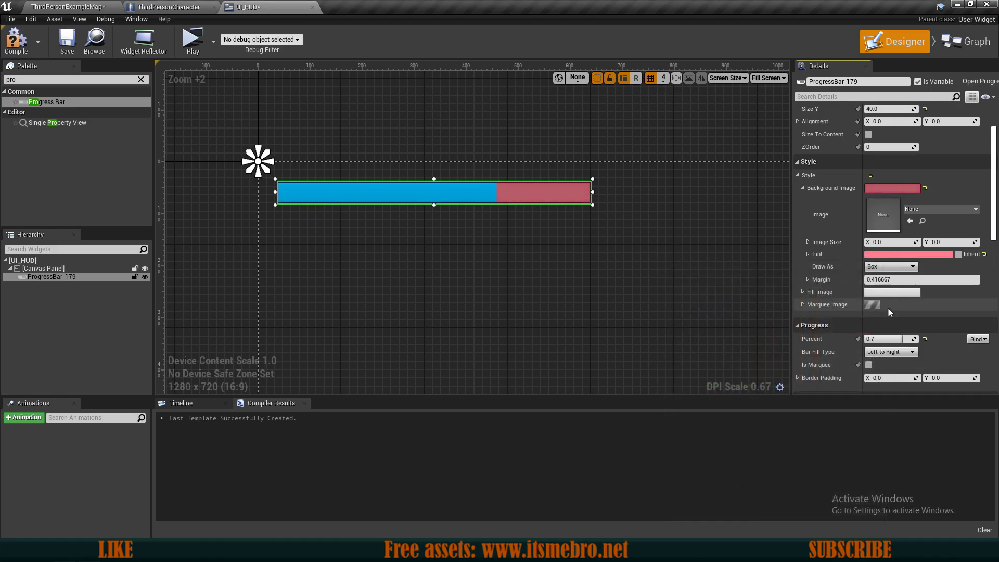
Change the progress bar's fill color to dark red, hex sRGB BC0014FF
{"action": "scroll", "coordinate": [887, 307], "scroll_direction": "down", "scroll_amount": 2}
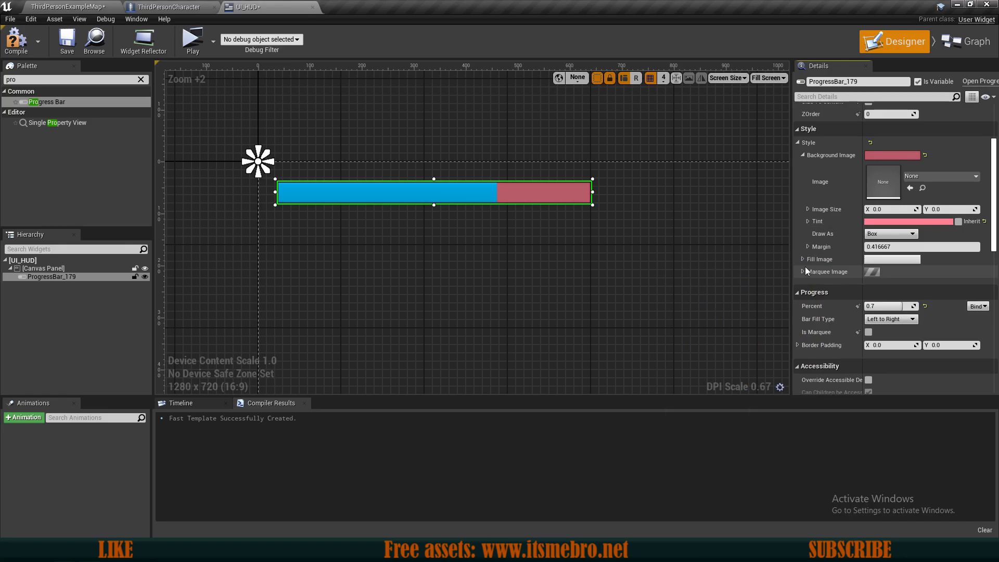
{"action": "scroll", "coordinate": [808, 259], "scroll_direction": "down", "scroll_amount": 5}
{"action": "left_click", "coordinate": [875, 276]}
{"action": "left_click_drag", "start_coordinate": [728, 358], "coordinate": [762, 350]}
{"action": "mouse_move", "coordinate": [800, 317]}
{"action": "left_mouse_down"}
{"action": "mouse_move", "coordinate": [810, 350]}
{"action": "mouse_move", "coordinate": [780, 349]}
{"action": "left_mouse_up"}
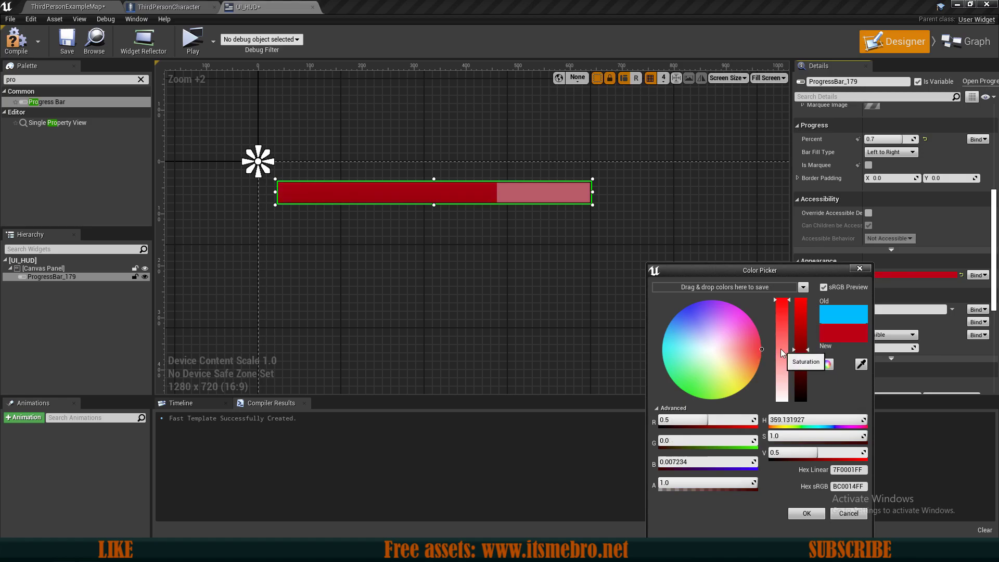
{"action": "left_click", "coordinate": [806, 512]}
{"action": "scroll", "coordinate": [508, 214], "scroll_direction": "down", "scroll_amount": 5}
{"action": "scroll", "coordinate": [497, 241], "scroll_direction": "down", "scroll_amount": 2}
{"action": "scroll", "coordinate": [499, 236], "scroll_direction": "up", "scroll_amount": 3}
Clear the palette search, then compile and save the UI_HUD widget
{"action": "left_click", "coordinate": [460, 220]}
{"action": "scroll", "coordinate": [460, 219], "scroll_direction": "down", "scroll_amount": 1}
{"action": "scroll", "coordinate": [456, 215], "scroll_direction": "down", "scroll_amount": 2}
{"action": "scroll", "coordinate": [432, 200], "scroll_direction": "up", "scroll_amount": 1}
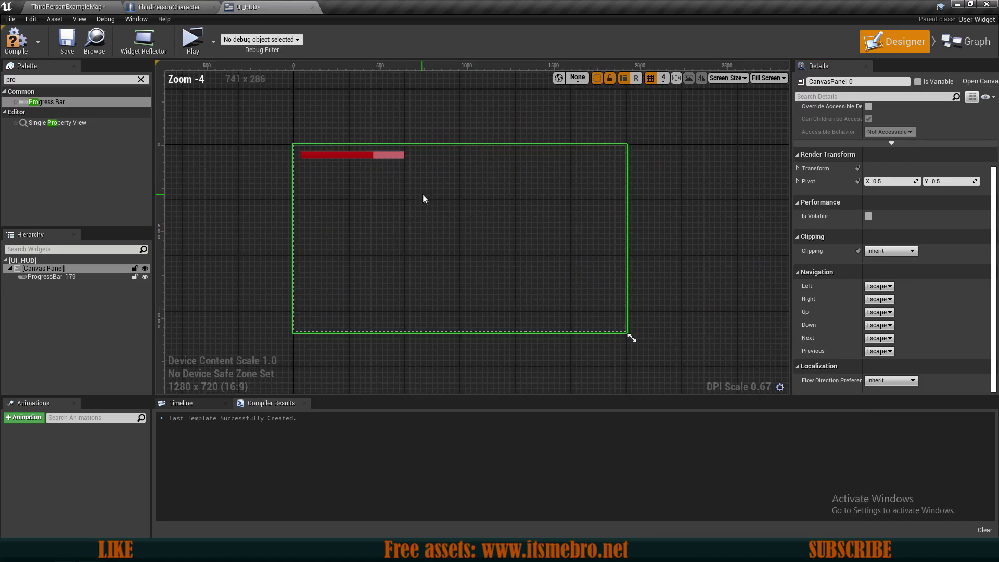
{"action": "left_click", "coordinate": [141, 79]}
{"action": "left_click", "coordinate": [16, 40]}
{"action": "left_click", "coordinate": [66, 40]}
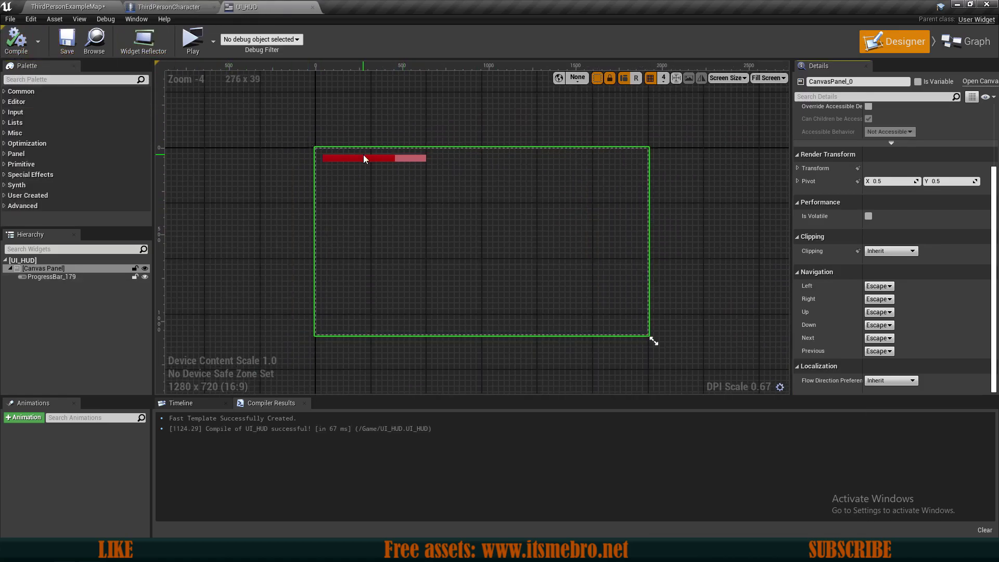
Add an Event BeginPlay node in the empty area below the existing nodes of the ThirdPersonCharacter event graph
{"action": "left_click", "coordinate": [67, 7]}
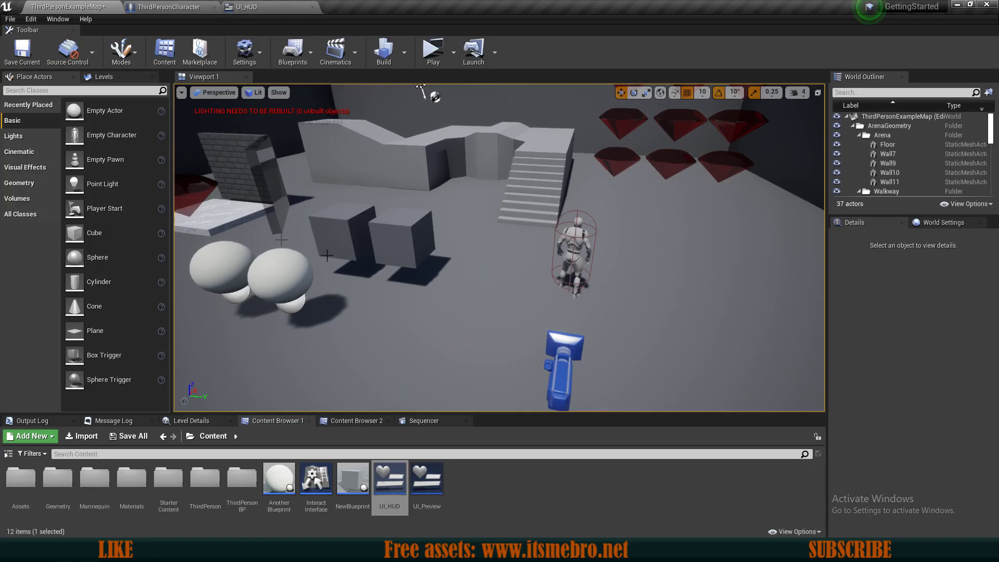
{"action": "left_click", "coordinate": [169, 7]}
{"action": "scroll", "coordinate": [388, 276], "scroll_direction": "down", "scroll_amount": 3}
{"action": "scroll", "coordinate": [390, 273], "scroll_direction": "up", "scroll_amount": 2}
{"action": "scroll", "coordinate": [389, 273], "scroll_direction": "down", "scroll_amount": 2}
{"action": "right_click_drag", "start_coordinate": [390, 273], "coordinate": [439, 410]}
{"action": "right_click_drag", "start_coordinate": [526, 306], "coordinate": [499, 340]}
{"action": "scroll", "coordinate": [494, 318], "scroll_direction": "up", "scroll_amount": 2}
{"action": "right_click_drag", "start_coordinate": [468, 302], "coordinate": [489, 249]}
{"action": "scroll", "coordinate": [494, 317], "scroll_direction": "down", "scroll_amount": 2}
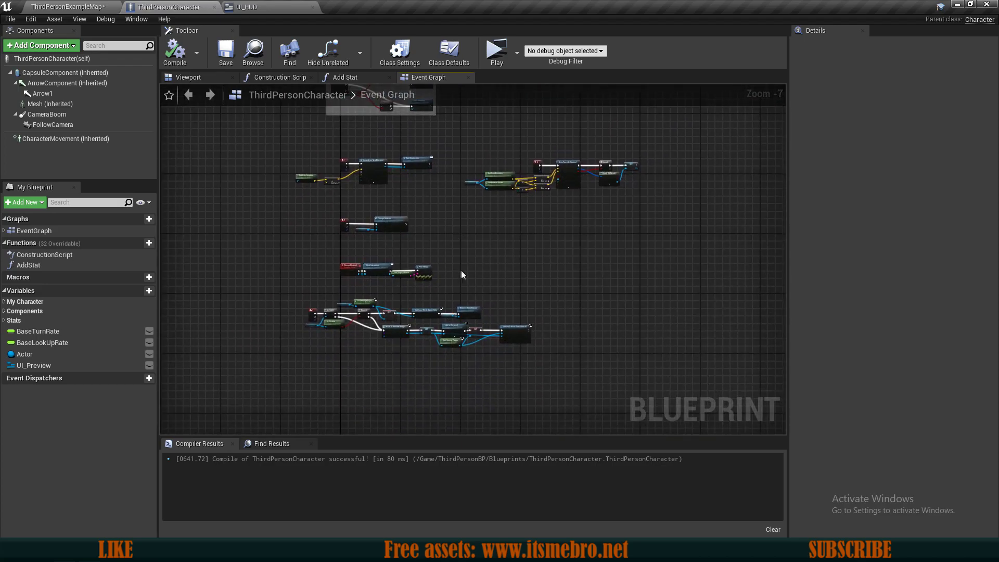
{"action": "scroll", "coordinate": [462, 272], "scroll_direction": "up", "scroll_amount": 2}
{"action": "right_click_drag", "start_coordinate": [445, 292], "coordinate": [504, 107]}
{"action": "scroll", "coordinate": [351, 274], "scroll_direction": "up", "scroll_amount": 2}
{"action": "right_click_drag", "start_coordinate": [311, 264], "coordinate": [333, 230]}
{"action": "right_click", "coordinate": [333, 230]}
{"action": "type", "text": "begin play"}
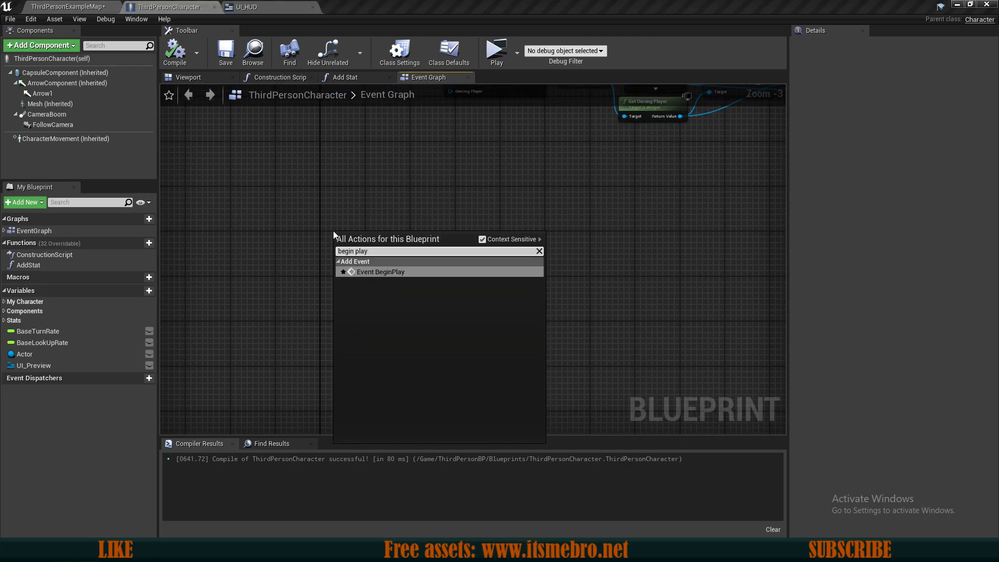
{"action": "key", "text": "Return"}
Add a Create Widget node wired to Event BeginPlay and set its Class to UI_HUD
{"action": "scroll", "coordinate": [372, 277], "scroll_direction": "up", "scroll_amount": 3}
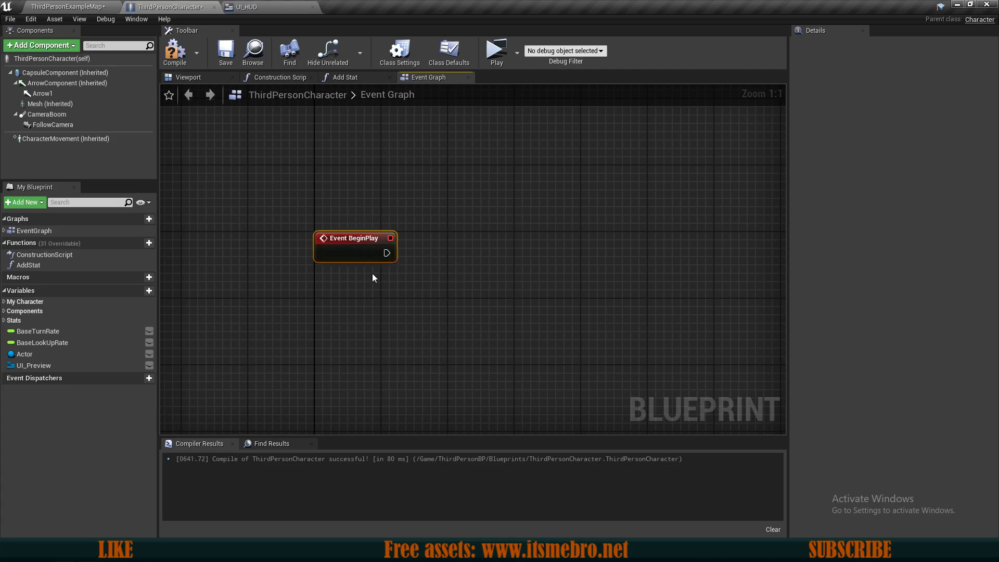
{"action": "right_click_drag", "start_coordinate": [373, 278], "coordinate": [341, 301]}
{"action": "left_click_drag", "start_coordinate": [354, 277], "coordinate": [378, 276]}
{"action": "type", "text": "create widget"}
{"action": "key", "text": "Return"}
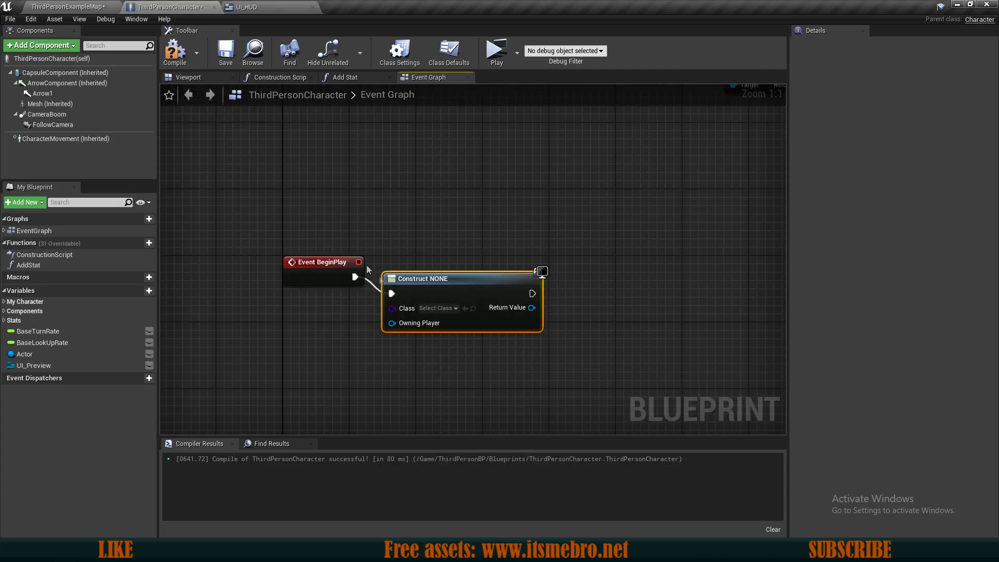
{"action": "left_click_drag", "start_coordinate": [452, 297], "coordinate": [451, 281]}
{"action": "left_click", "coordinate": [439, 292]}
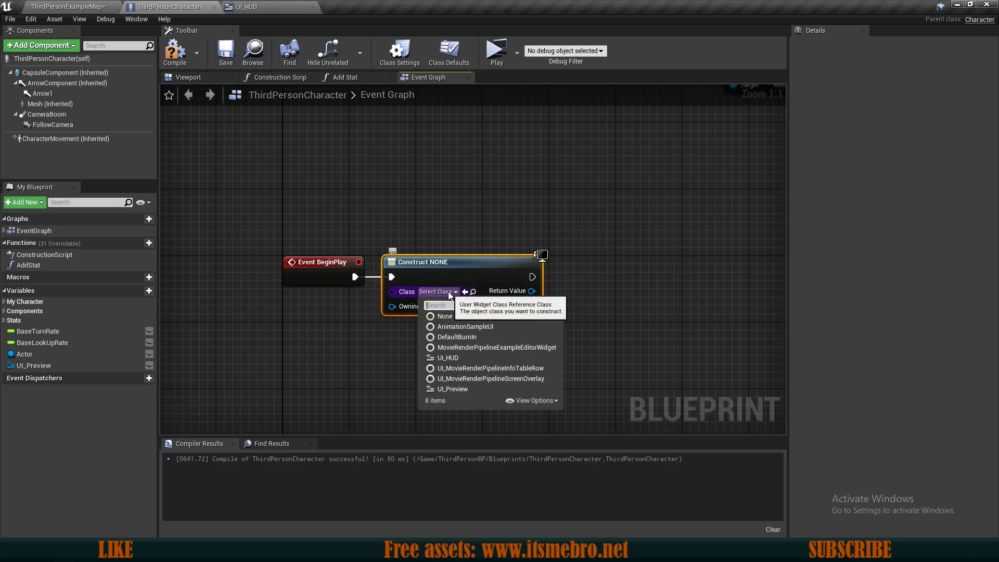
{"action": "left_click", "coordinate": [448, 358]}
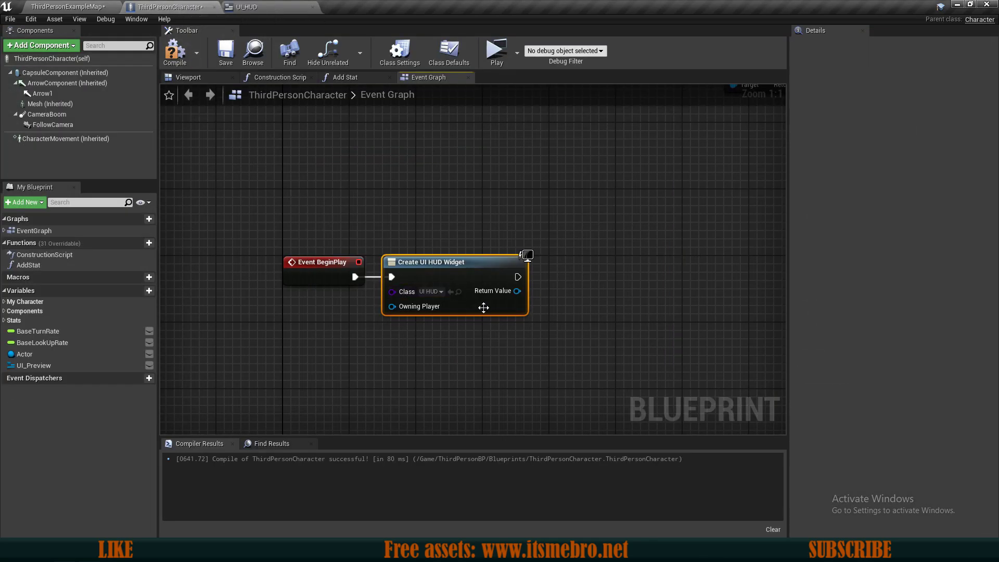
Add an Add to Viewport node targeting the Create UI HUD Widget node's Return Value and place it beside that node
{"action": "scroll", "coordinate": [520, 316], "scroll_direction": "up", "scroll_amount": 1}
{"action": "right_click_drag", "start_coordinate": [513, 314], "coordinate": [381, 299]}
{"action": "right_click_drag", "start_coordinate": [321, 270], "coordinate": [405, 277]}
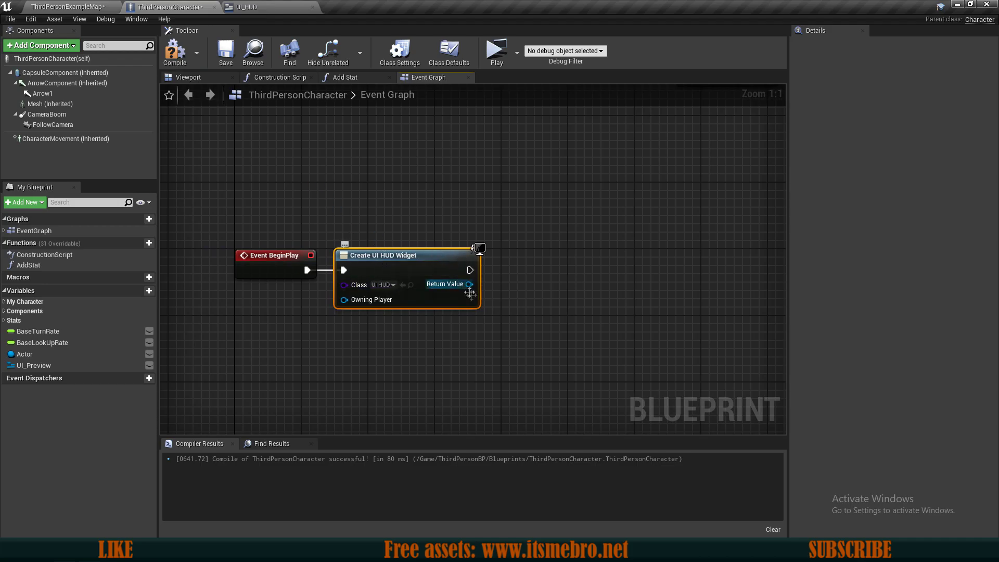
{"action": "right_click_drag", "start_coordinate": [530, 333], "coordinate": [508, 330]}
{"action": "left_click_drag", "start_coordinate": [447, 281], "coordinate": [478, 280]}
{"action": "type", "text": "add to vie"}
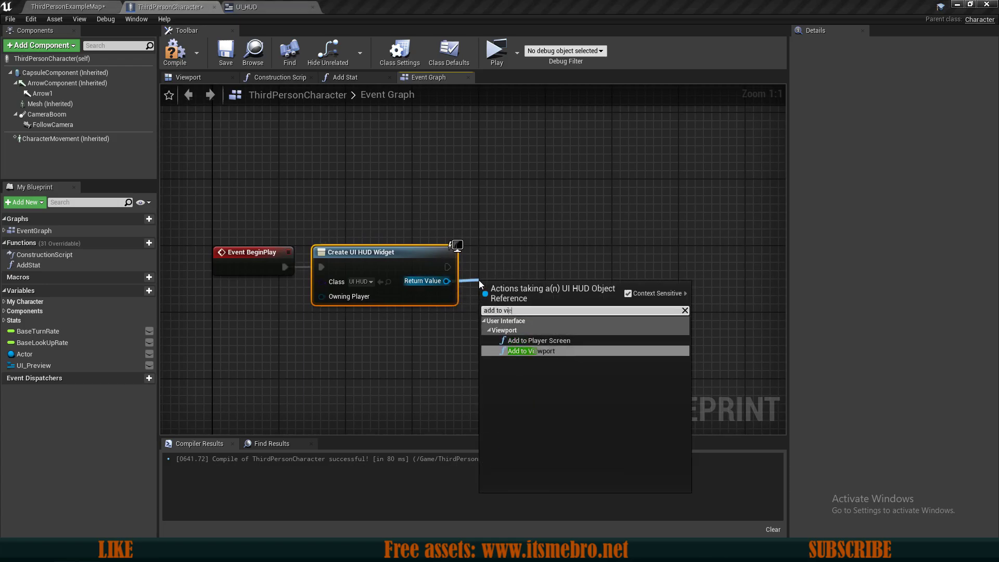
{"action": "key", "text": "Return"}
{"action": "left_click_drag", "start_coordinate": [478, 280], "coordinate": [472, 238]}
{"action": "left_click", "coordinate": [405, 229]}
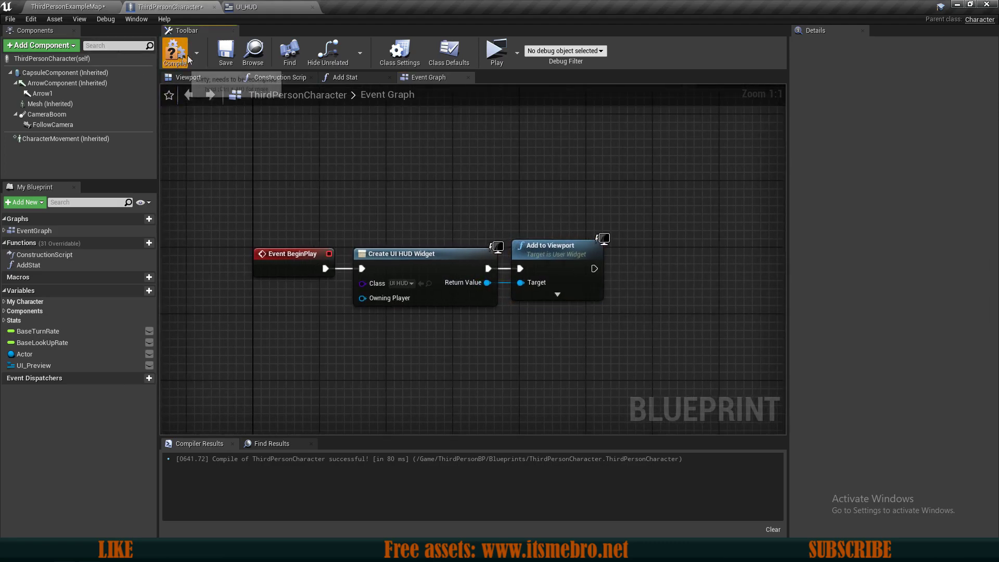
Play the game in a maximized preview and move the character around to check the HUD progress bar
{"action": "left_click", "coordinate": [497, 55]}
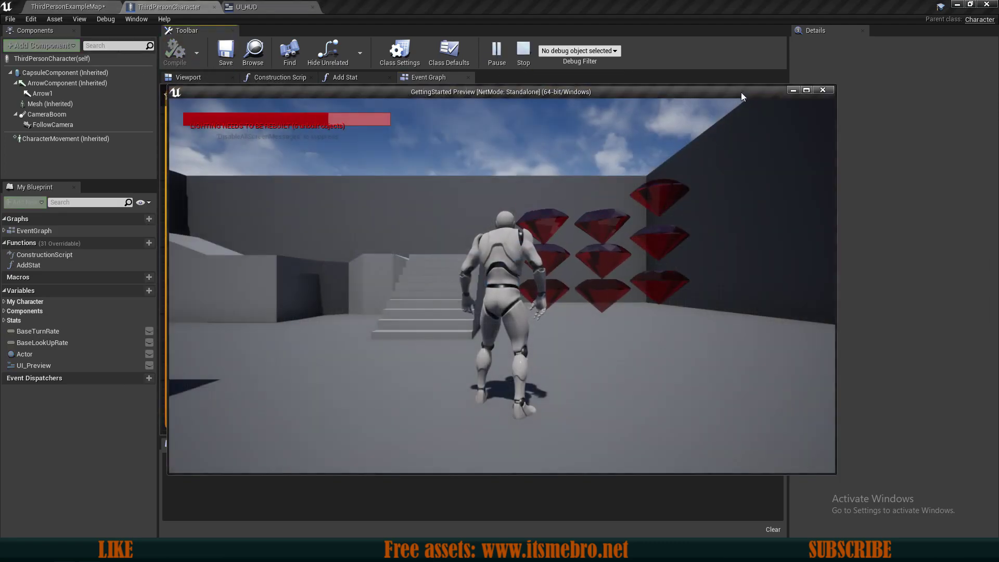
{"action": "left_click", "coordinate": [803, 95]}
{"action": "left_click", "coordinate": [562, 149]}
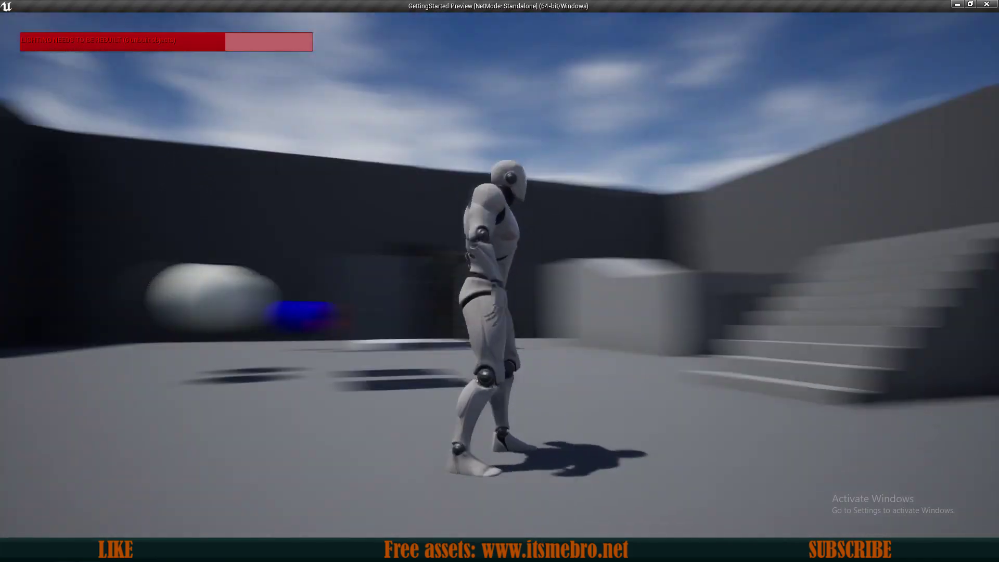
{"action": "key", "text": "w"}
{"action": "key", "text": "w"}
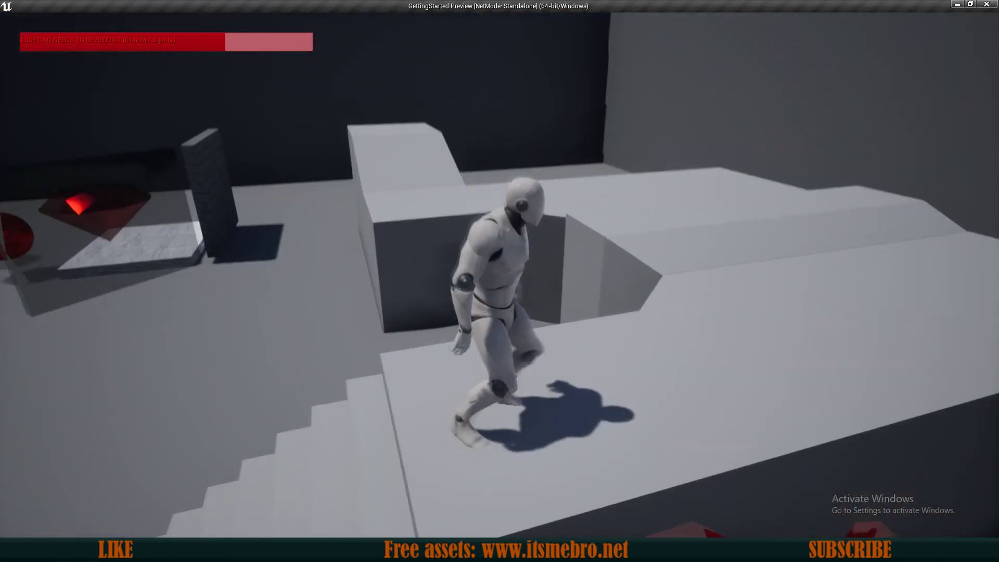